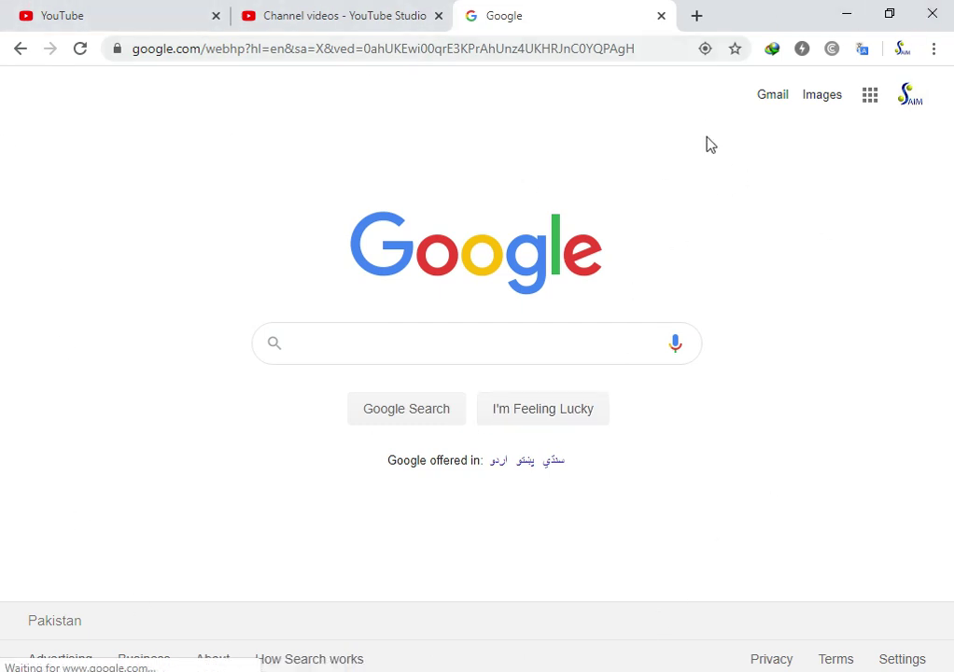
# Minimise the browser showing the Google page and open Paint through the Windows search.
pyautogui.click(856, 9)
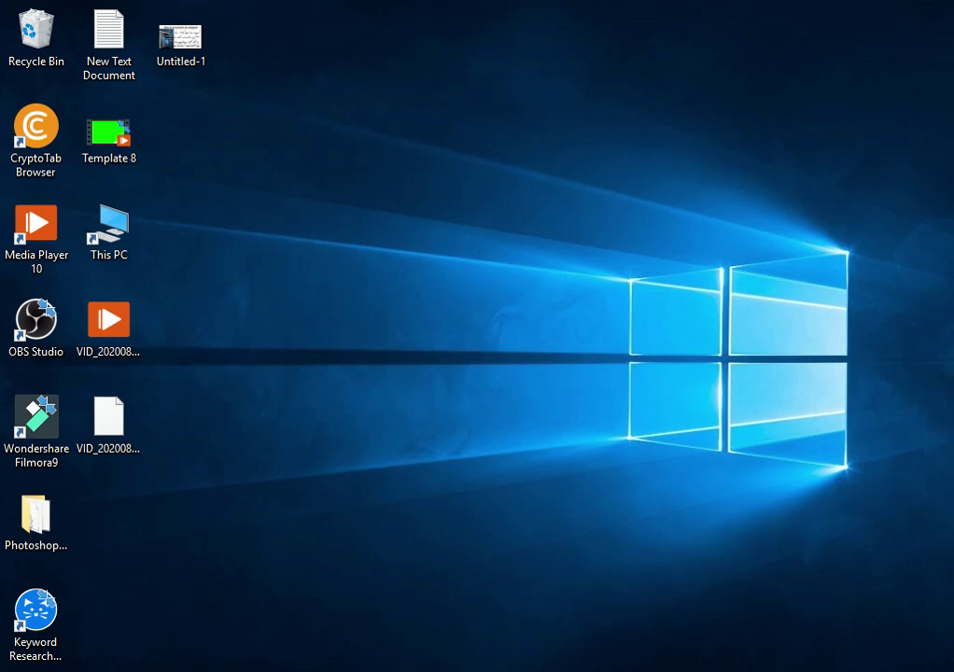
pyautogui.press('super+s')
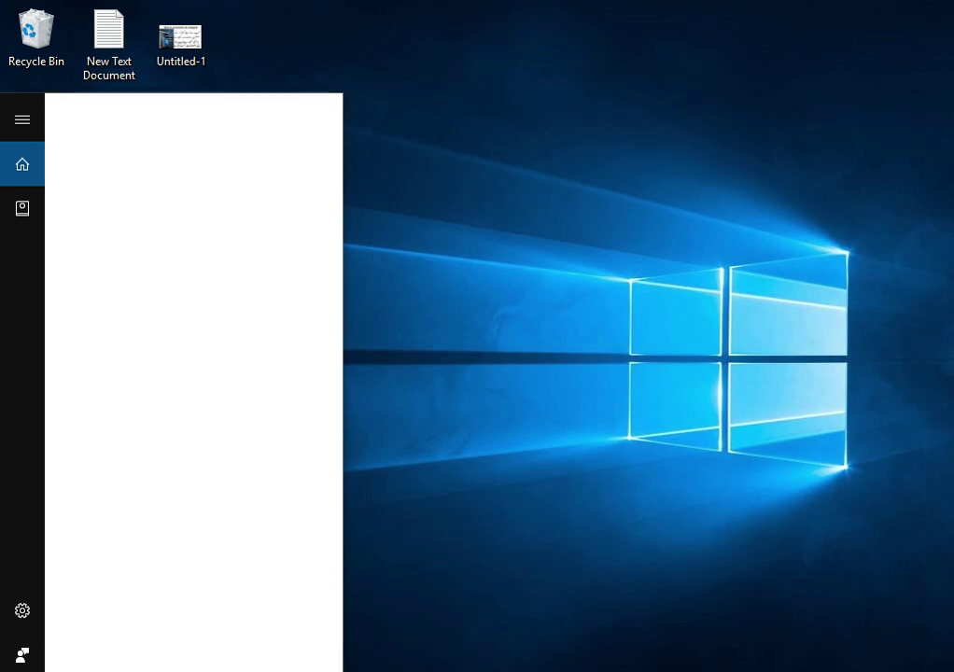
pyautogui.write('p')
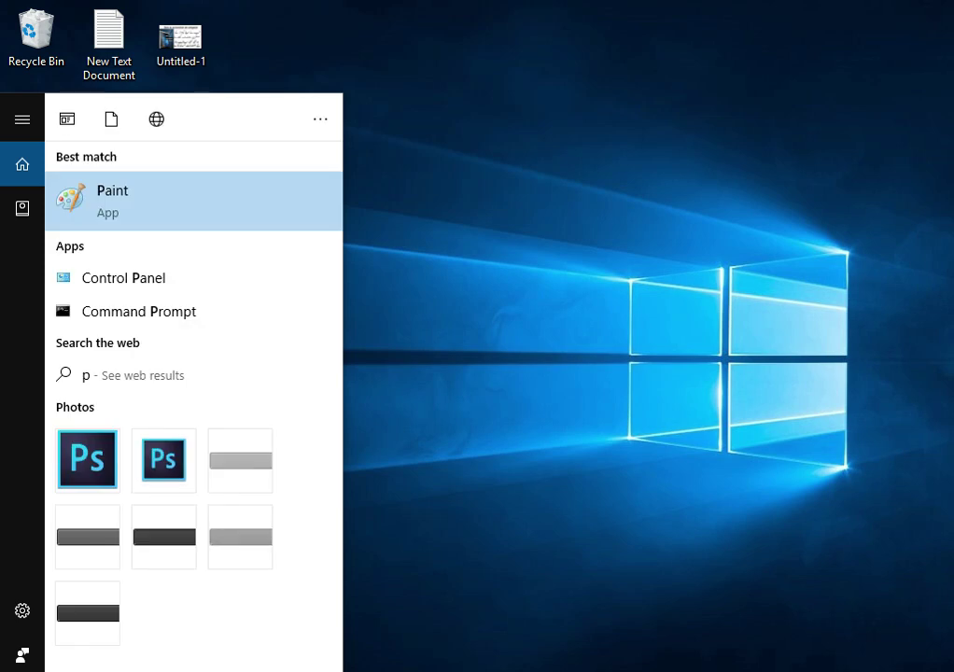
pyautogui.write('o')
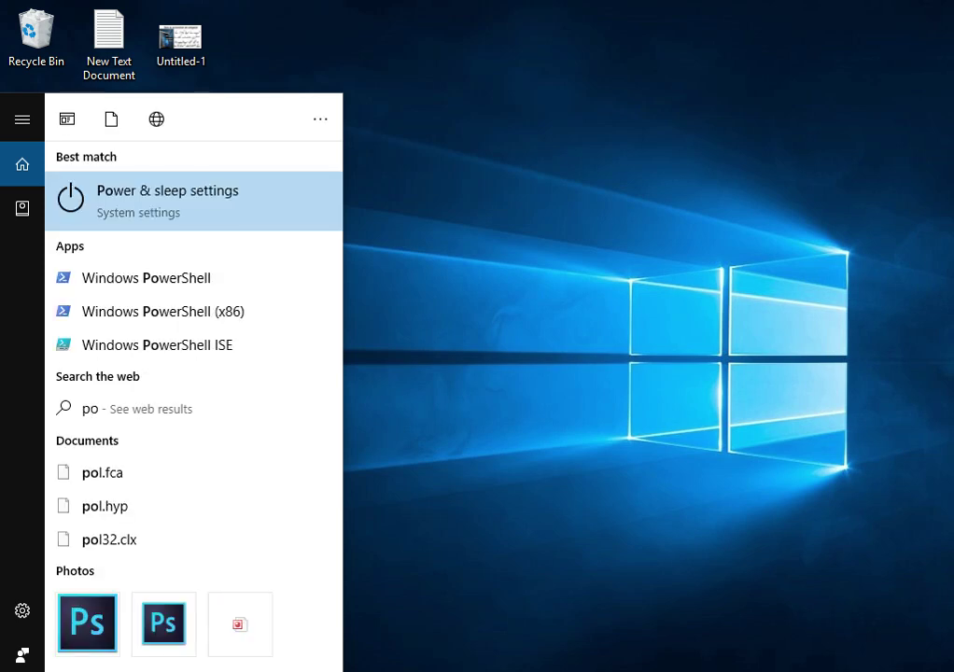
pyautogui.write('n')
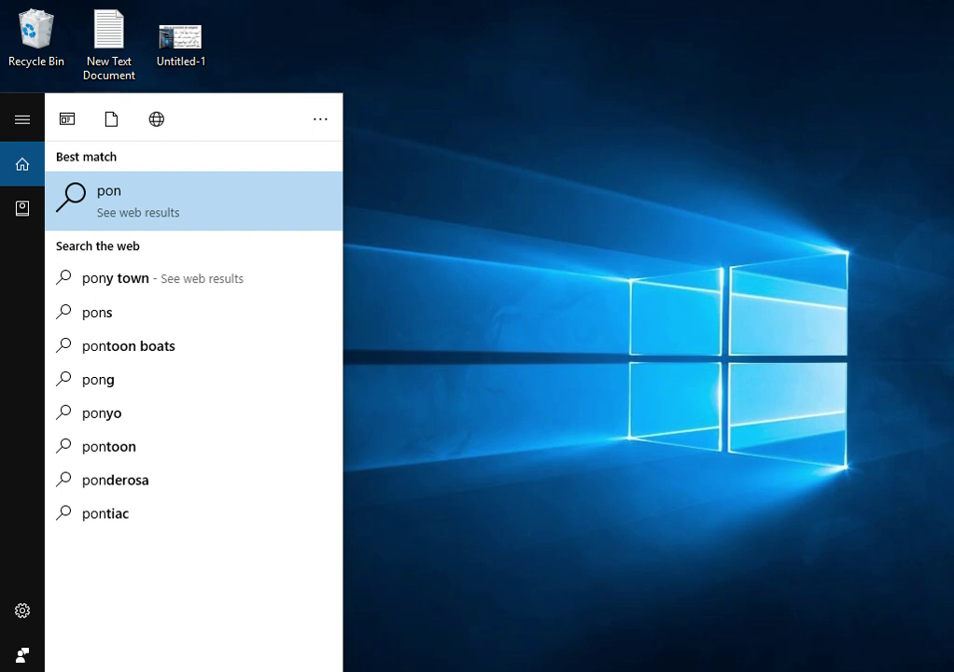
pyautogui.write('t')
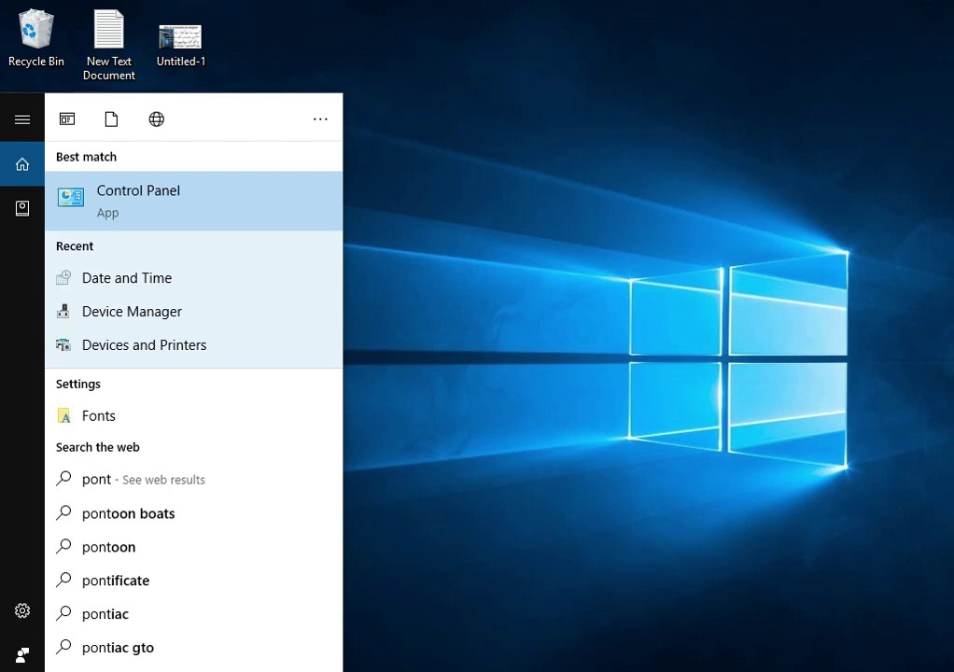
pyautogui.press('BackSpace')
pyautogui.press('BackSpace')
pyautogui.press('BackSpace')
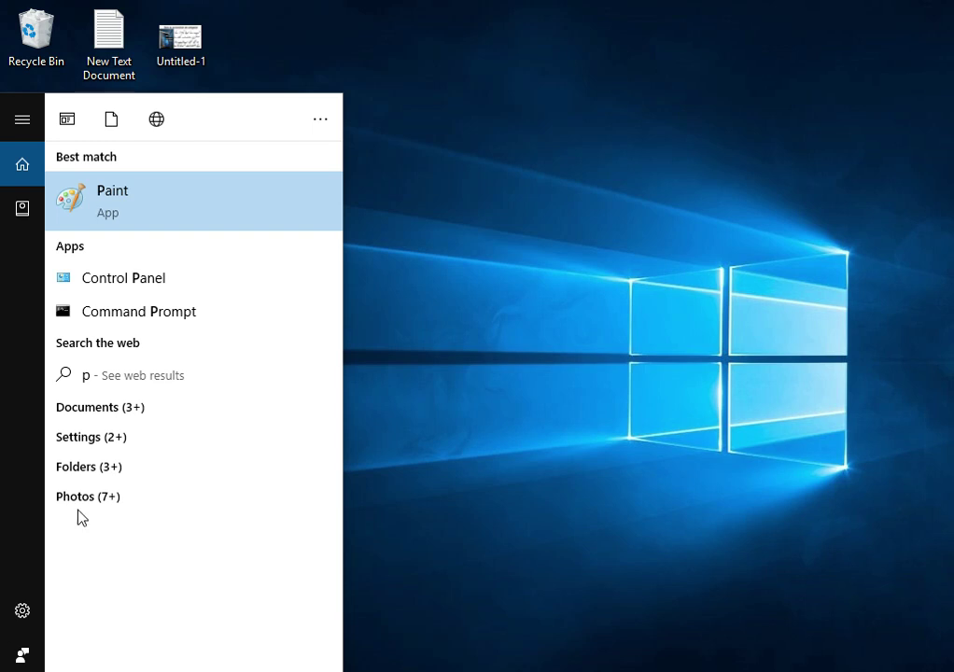
pyautogui.click(136, 207)
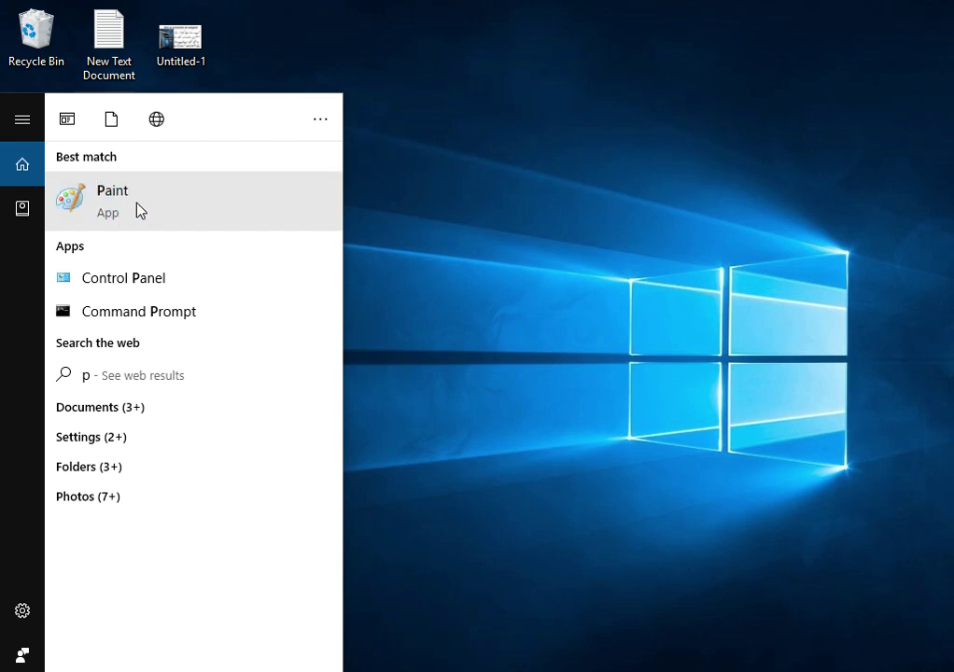
pyautogui.rightClick(352, 168)
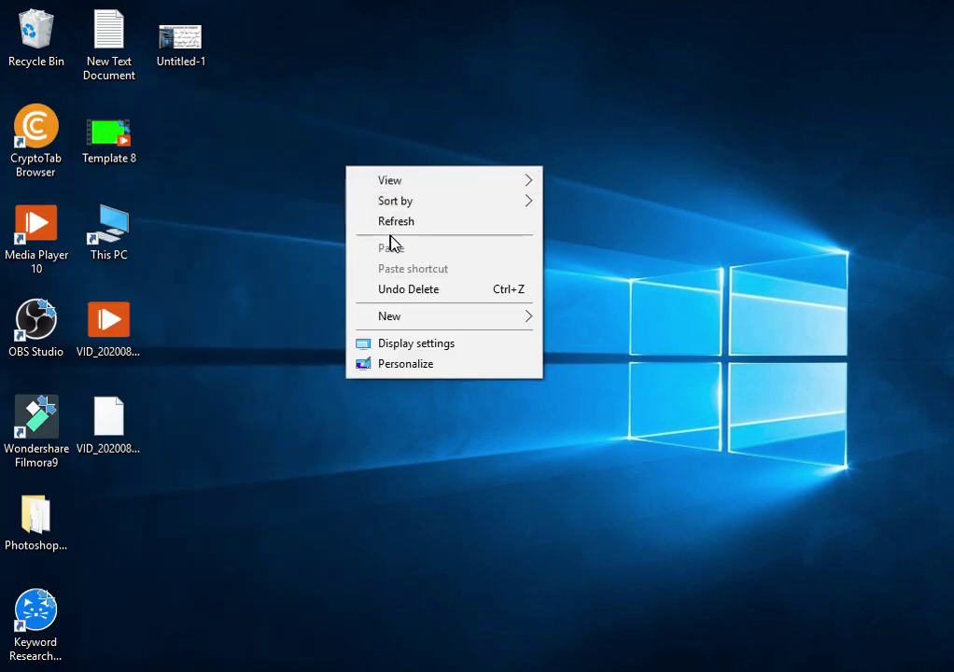
pyautogui.click(400, 219)
pyautogui.rightClick(308, 14)
pyautogui.click(394, 70)
pyautogui.click(797, 91)
pyautogui.click(794, 80)
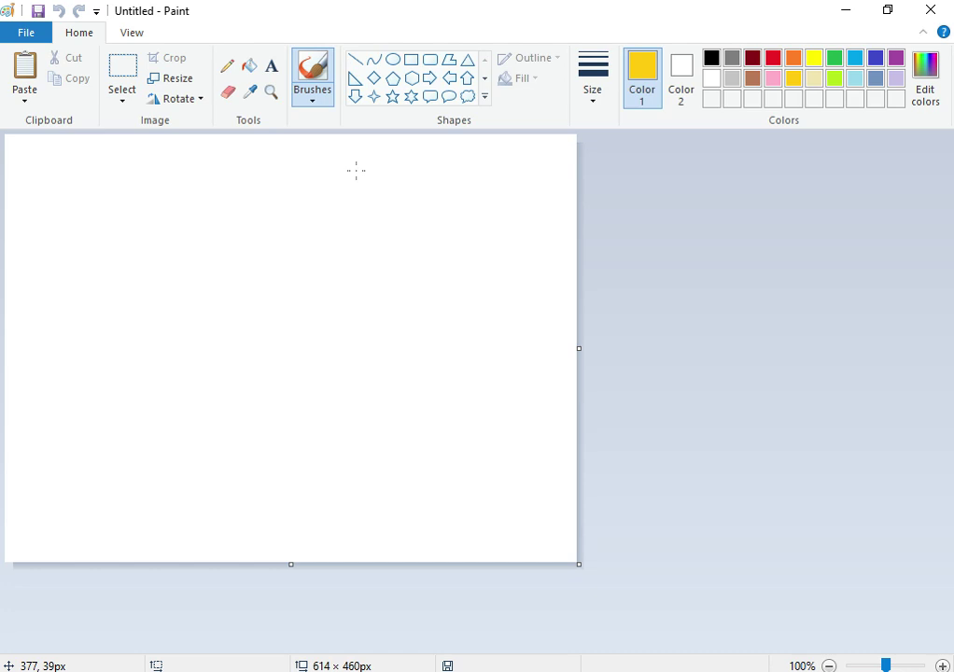
# Paste the captured Google page screenshot onto the canvas, try moving it around, and delete it.
pyautogui.hotkey('ctrl', 'v')
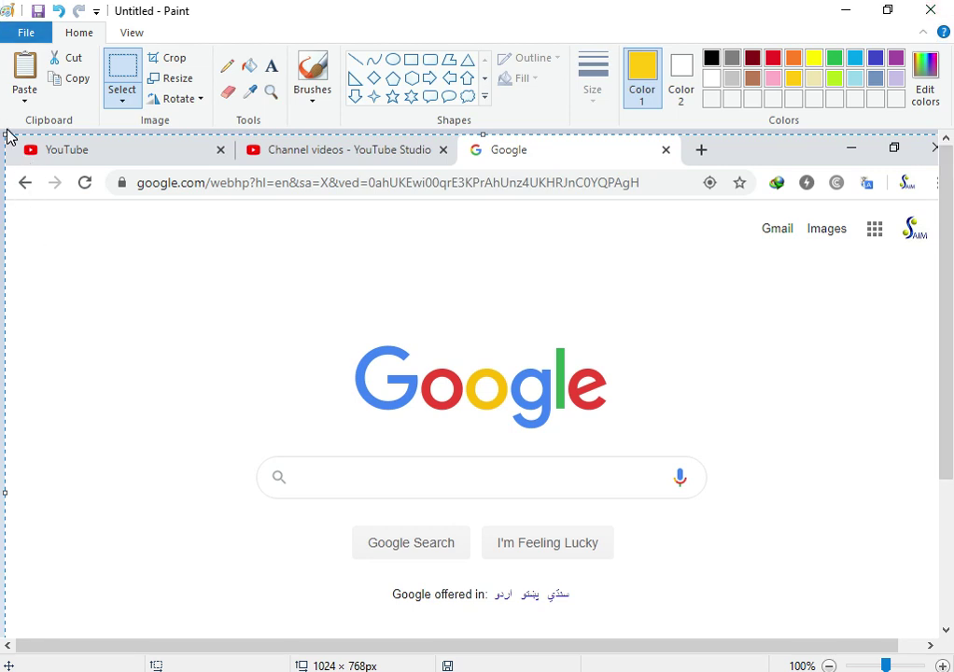
pyautogui.moveTo(10, 141); pyautogui.dragTo(207, 241)
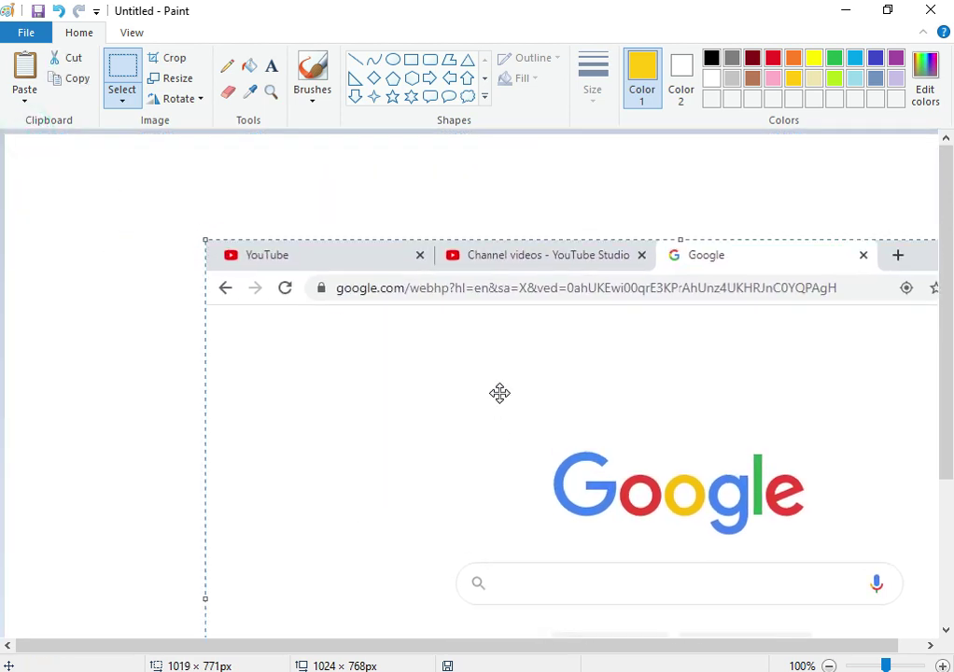
pyautogui.moveTo(481, 378); pyautogui.dragTo(391, 322)
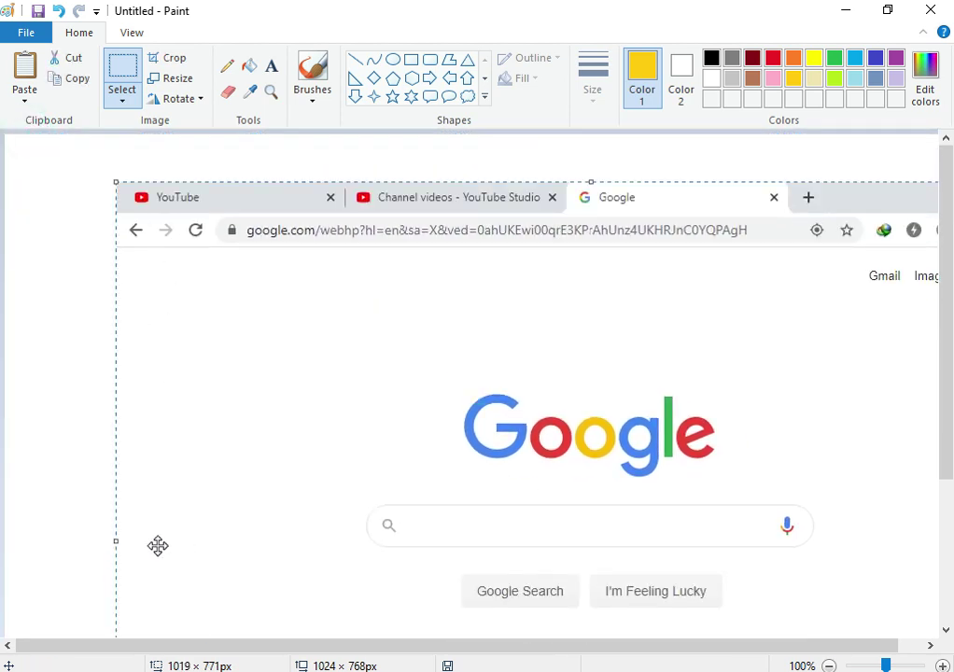
pyautogui.moveTo(113, 546); pyautogui.dragTo(335, 532)
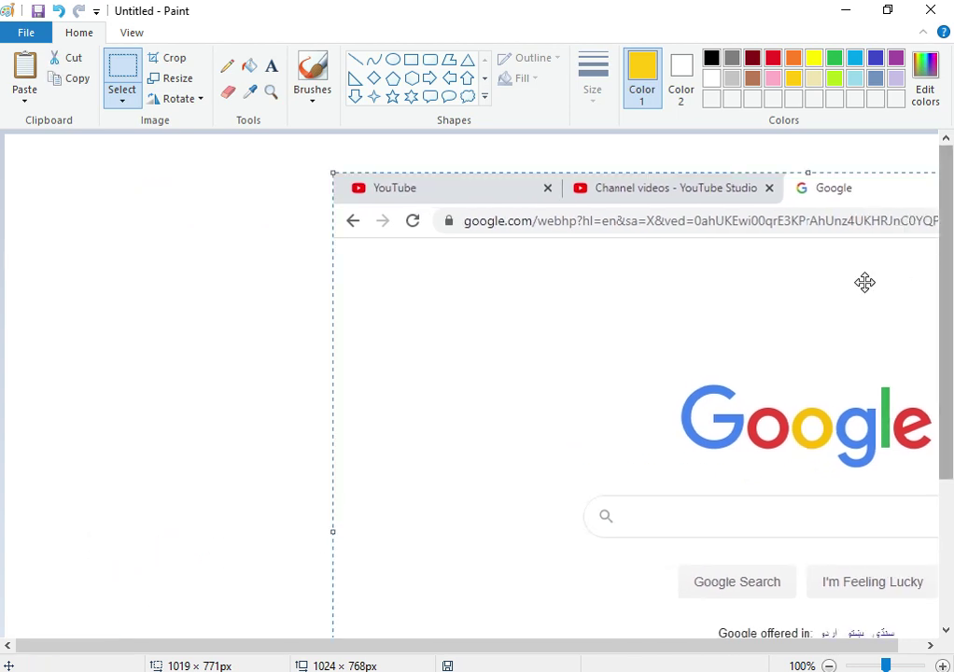
pyautogui.moveTo(831, 300); pyautogui.dragTo(501, 274)
pyautogui.moveTo(712, 176); pyautogui.dragTo(658, 225)
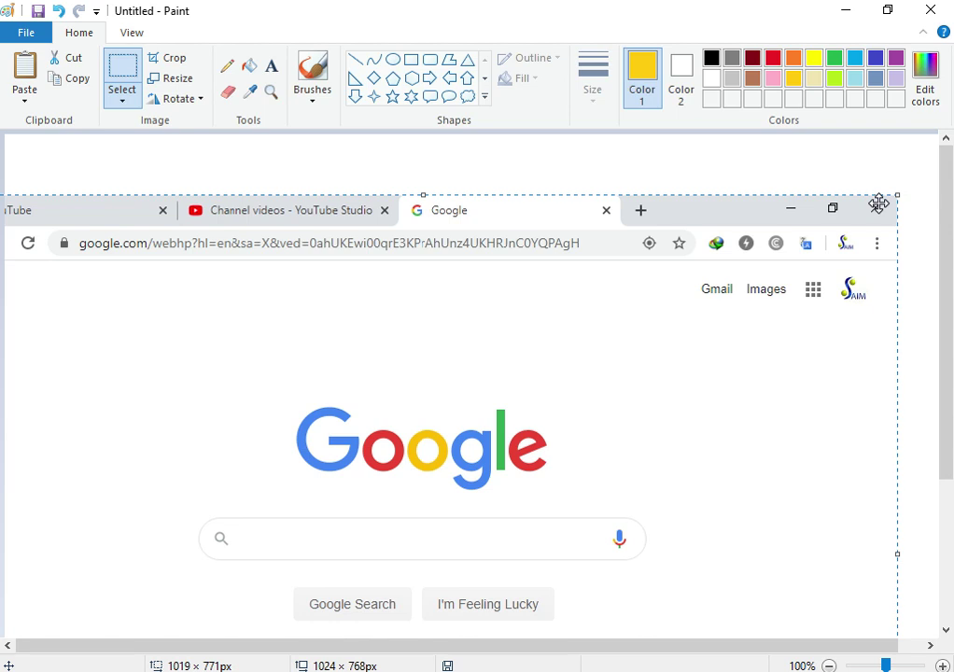
pyautogui.press('Delete')
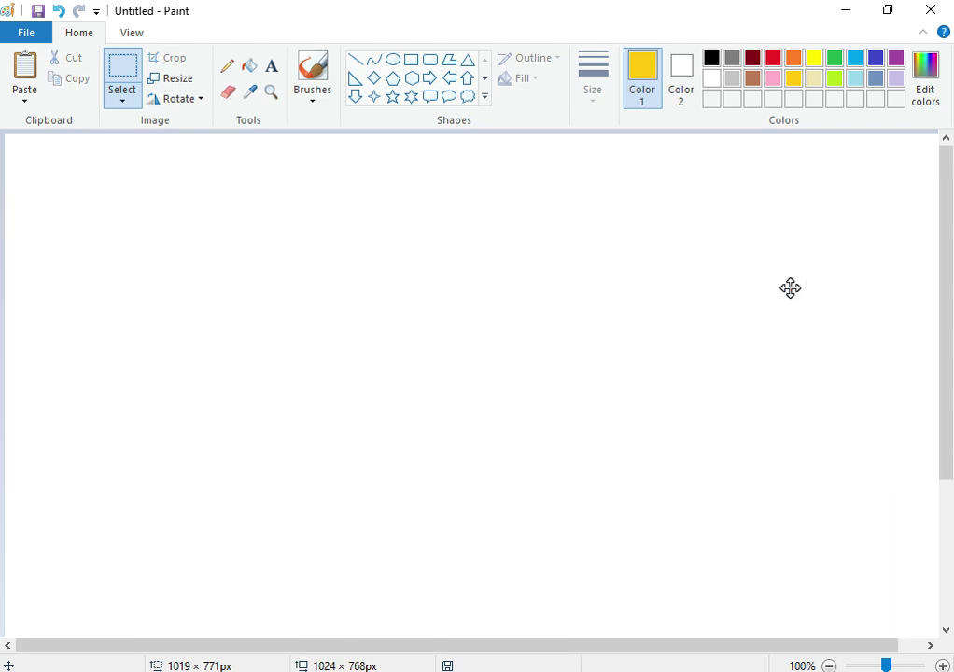
# Minimise Paint and switch to the YouTube home page in the browser.
pyautogui.click(860, 10)
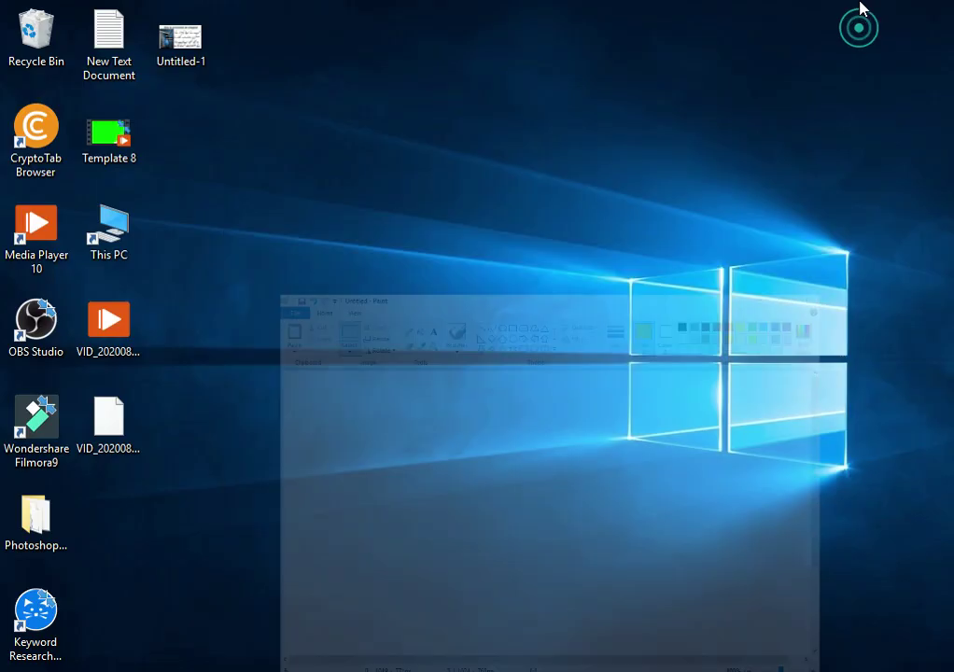
pyautogui.hotkey('alt', 'Tab')
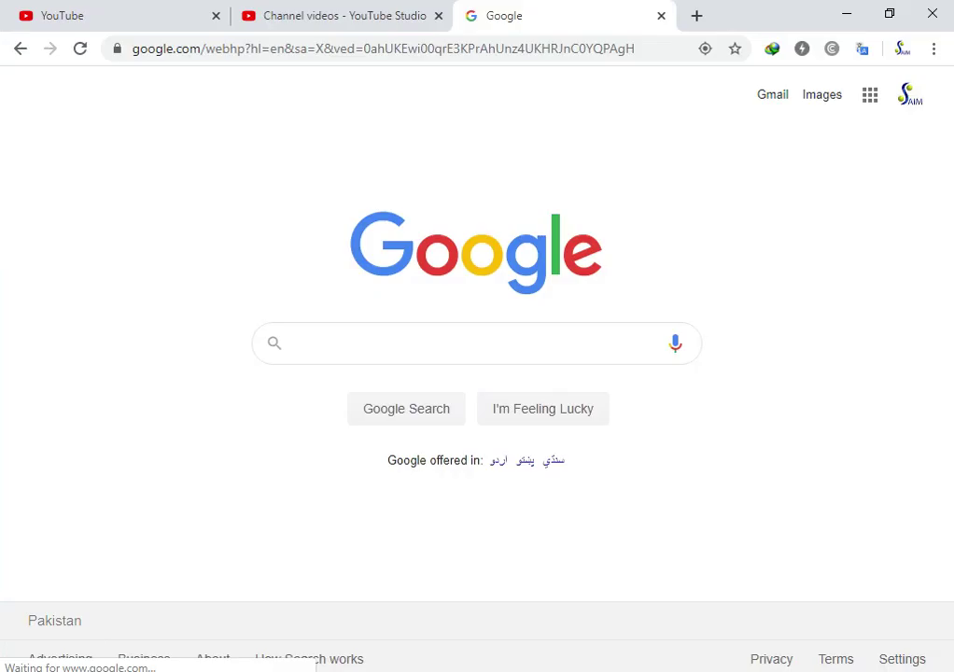
pyautogui.click(107, 15)
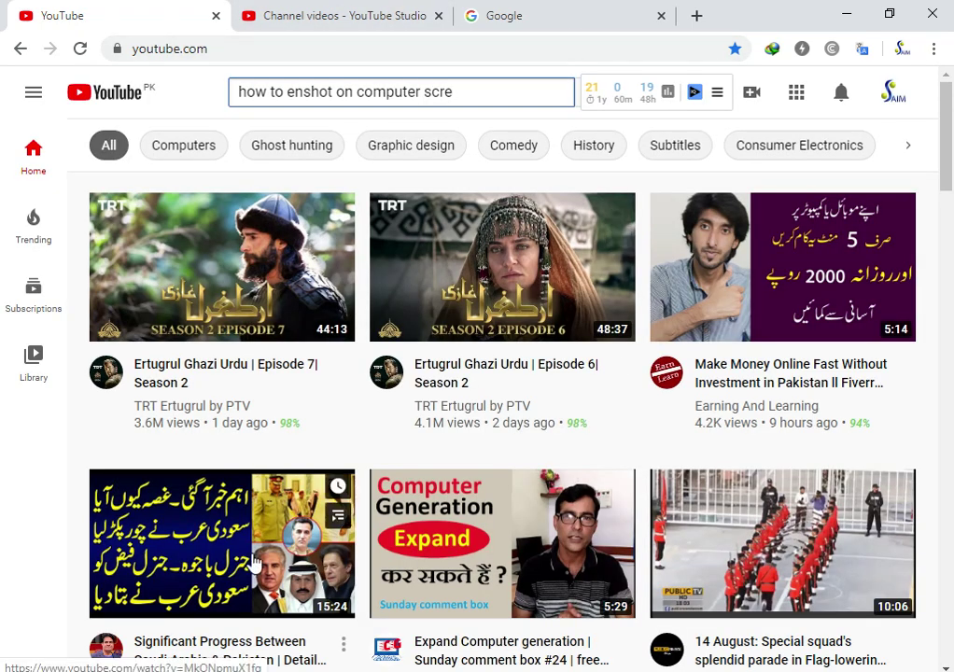
pyautogui.moveTo(253, 563)
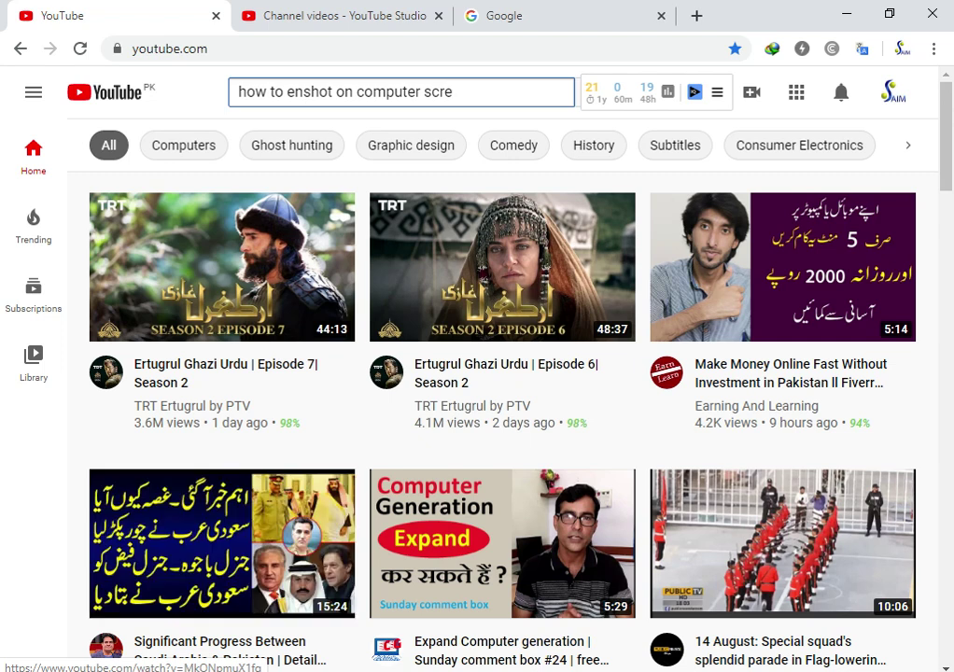
# Return to Paint, paste the captured YouTube page screenshot onto the canvas, and delete it.
pyautogui.moveTo(641, 671)
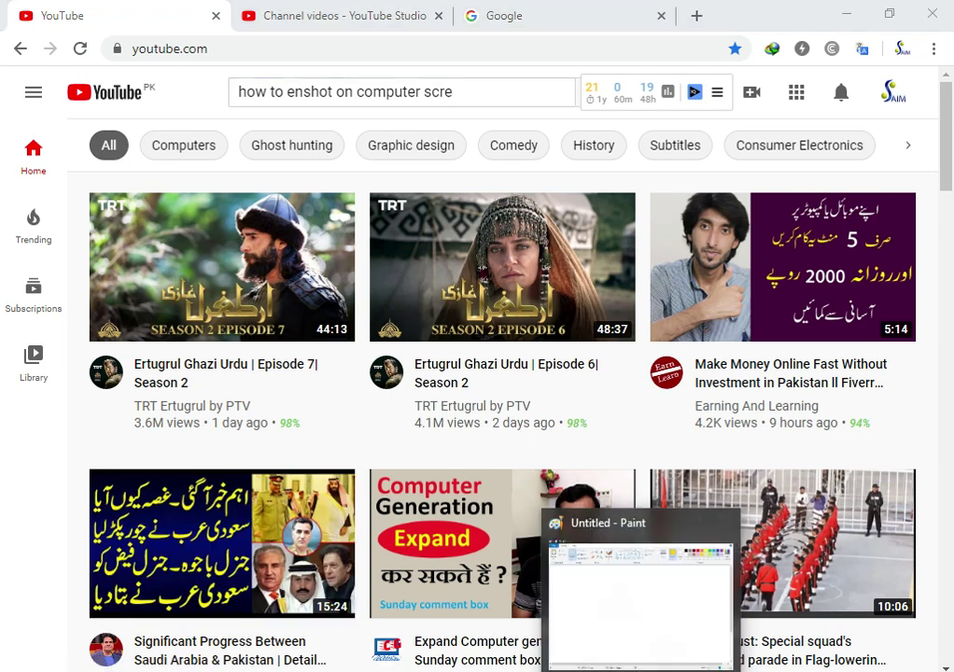
pyautogui.click(633, 607)
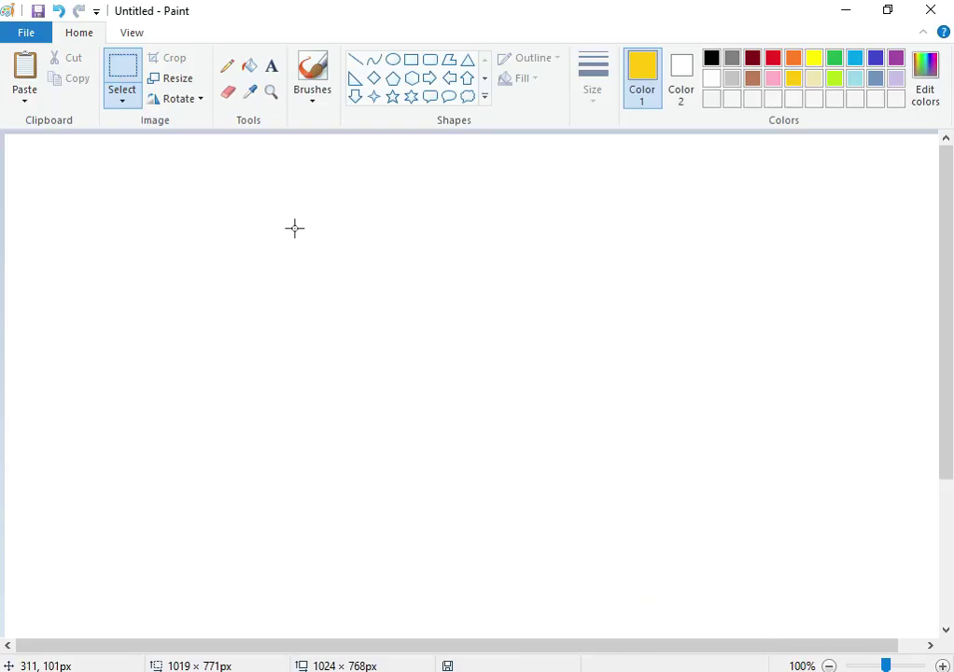
pyautogui.hotkey('ctrl', 'v')
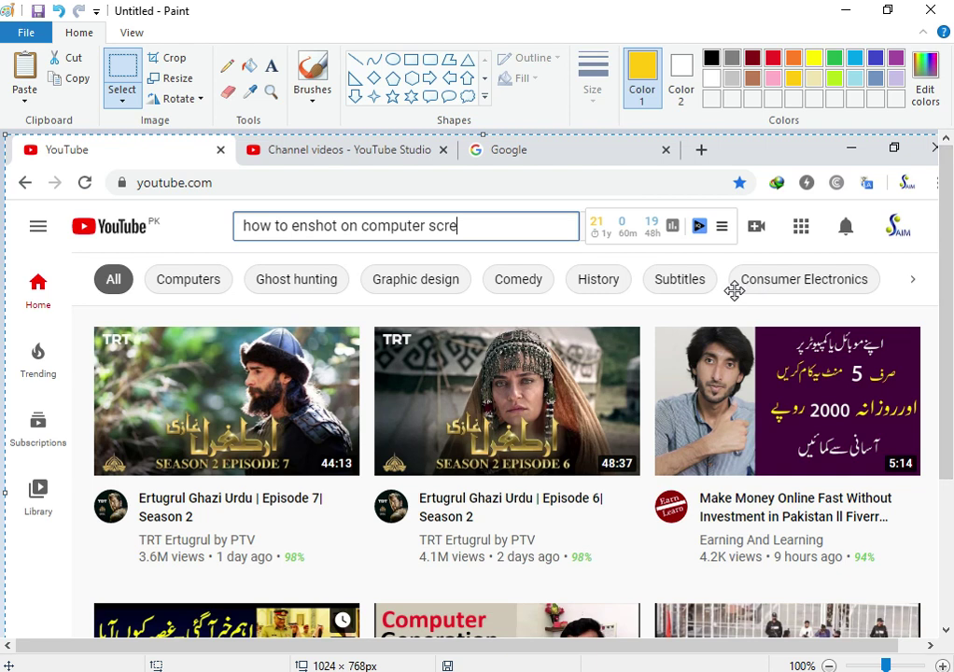
pyautogui.press('Delete')
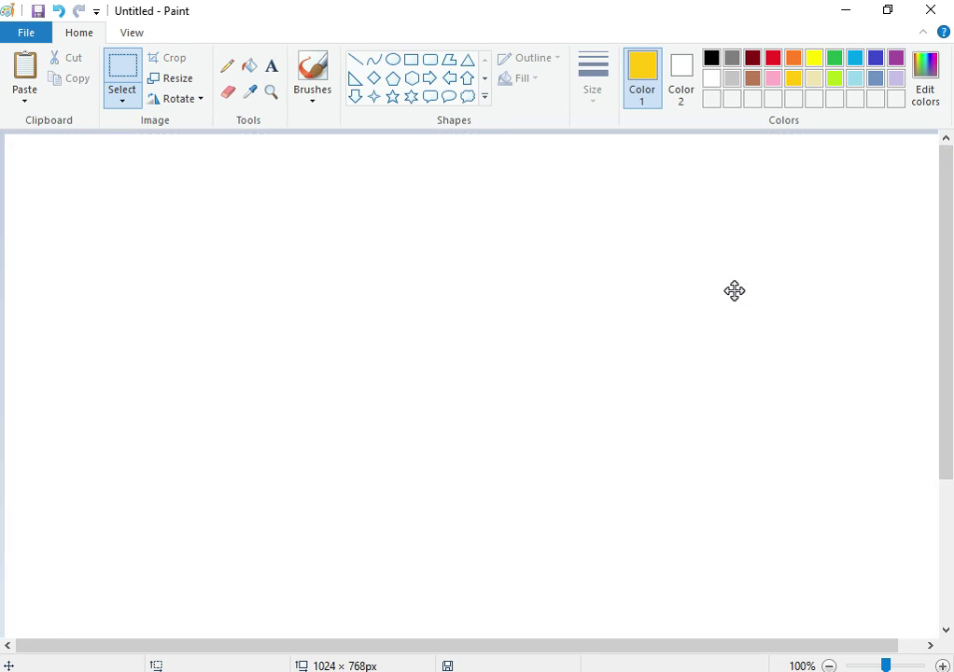
# Close Paint without saving the untitled image, and minimise the browser to reach the desktop.
pyautogui.click(920, 9)
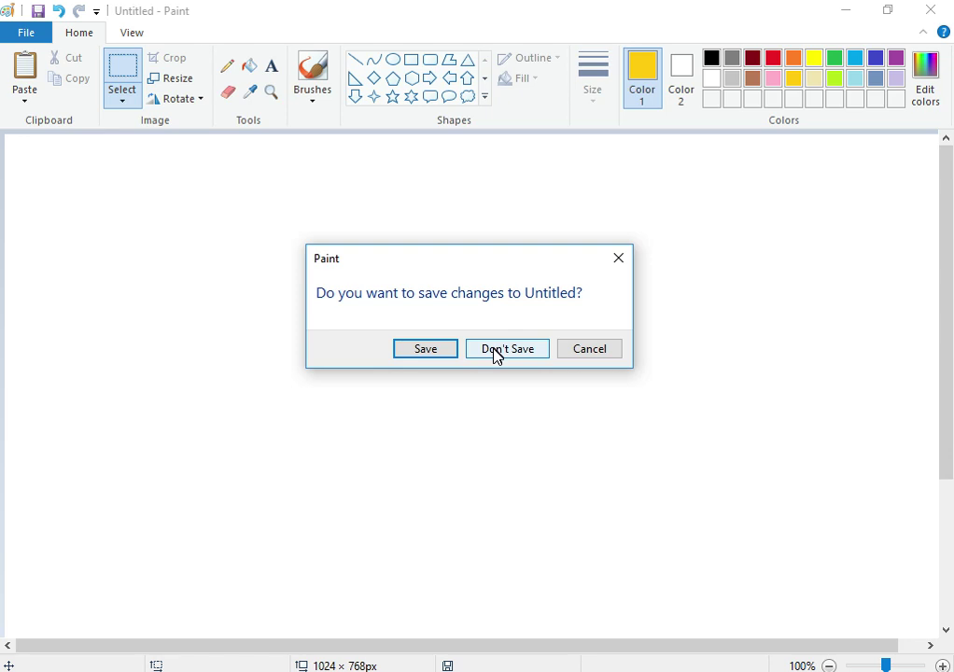
pyautogui.click(512, 353)
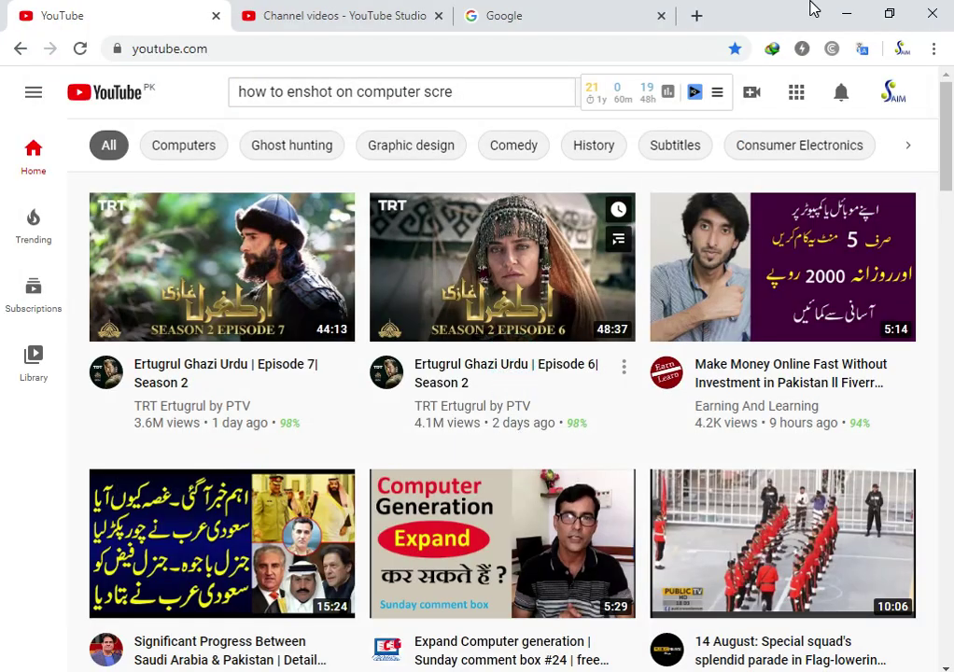
pyautogui.click(846, 12)
pyautogui.rightClick(436, 142)
pyautogui.click(522, 192)
pyautogui.rightClick(413, 182)
pyautogui.click(467, 233)
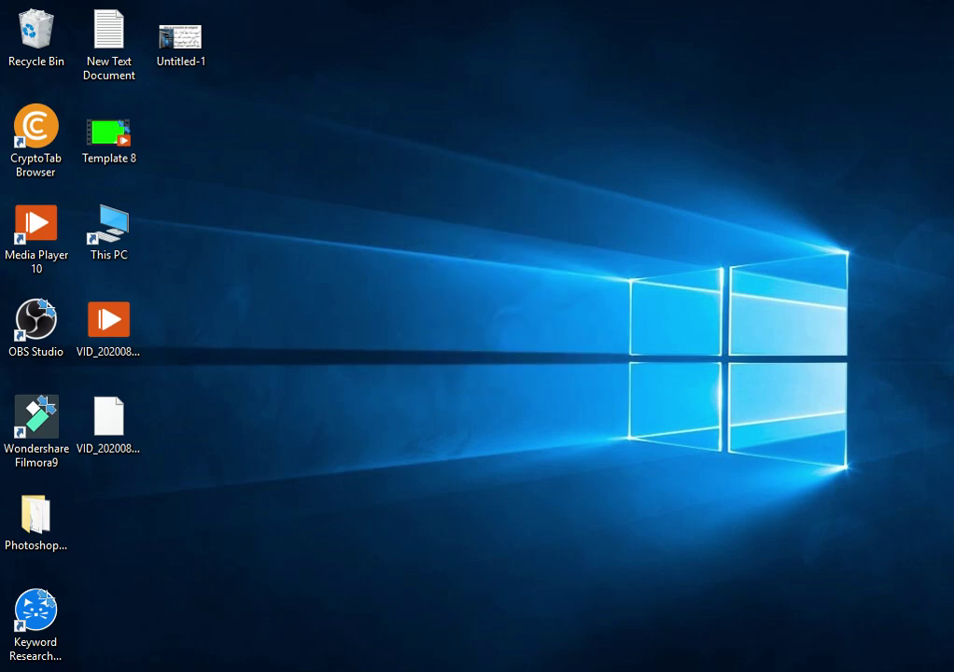
# Open the Snipping Tool through the Windows search and reposition its window on the desktop.
pyautogui.press('super+s')
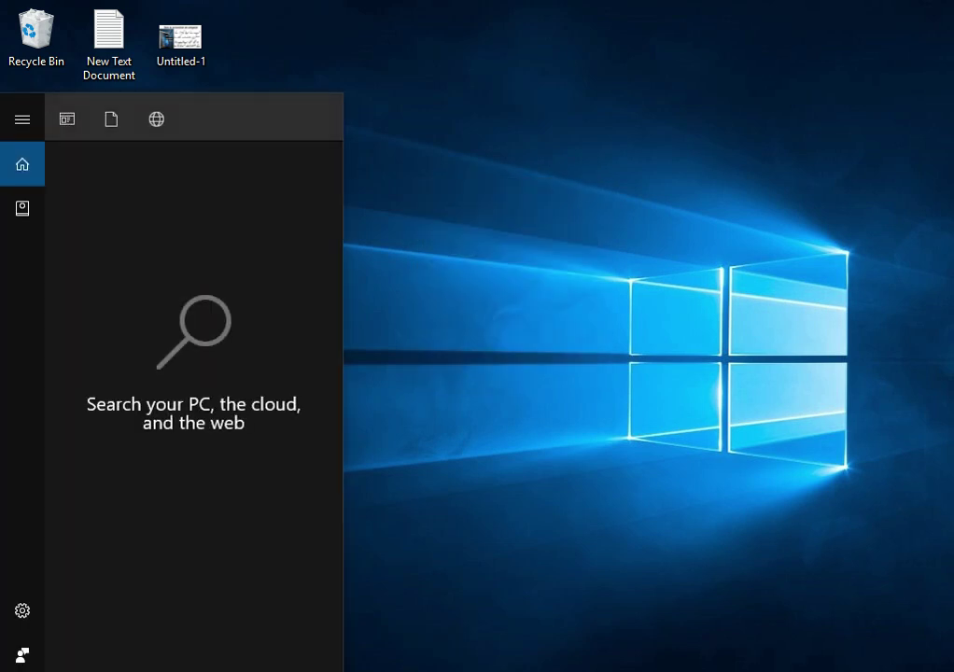
pyautogui.write('s')
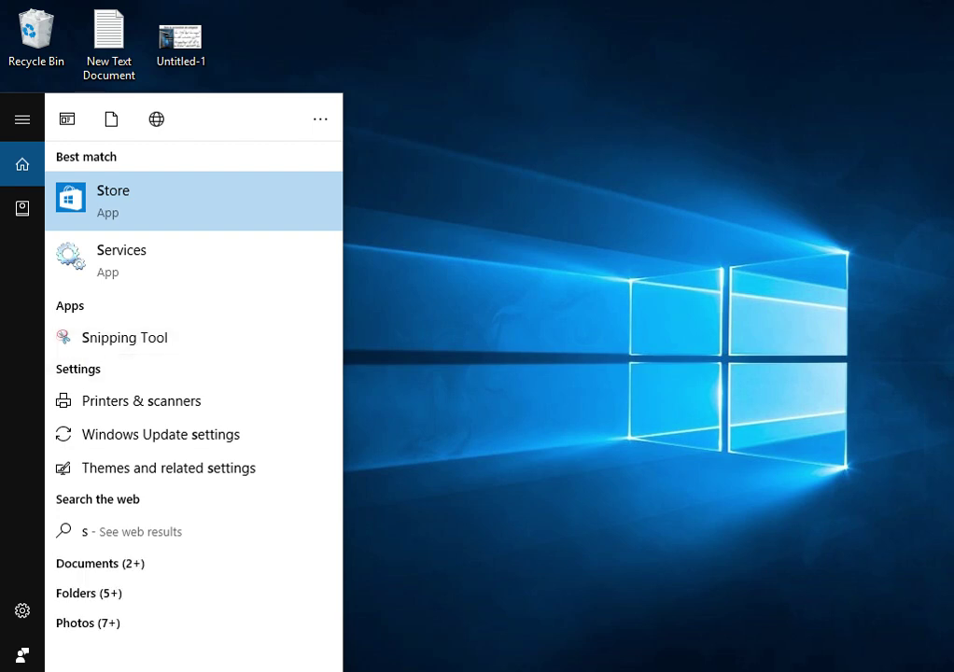
pyautogui.click(190, 344)
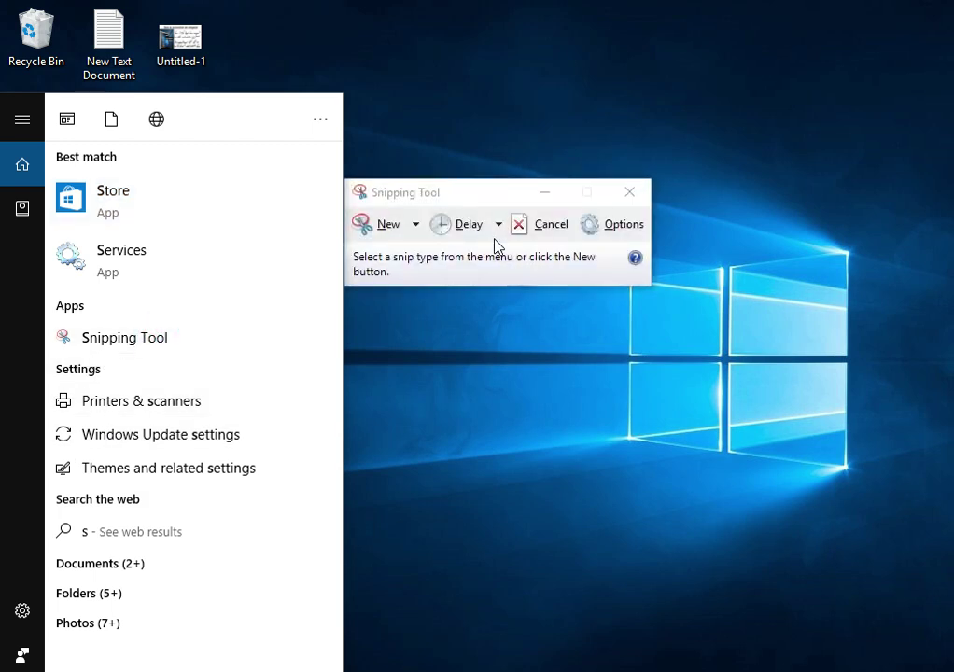
pyautogui.click(447, 108)
pyautogui.moveTo(473, 191); pyautogui.dragTo(521, 163)
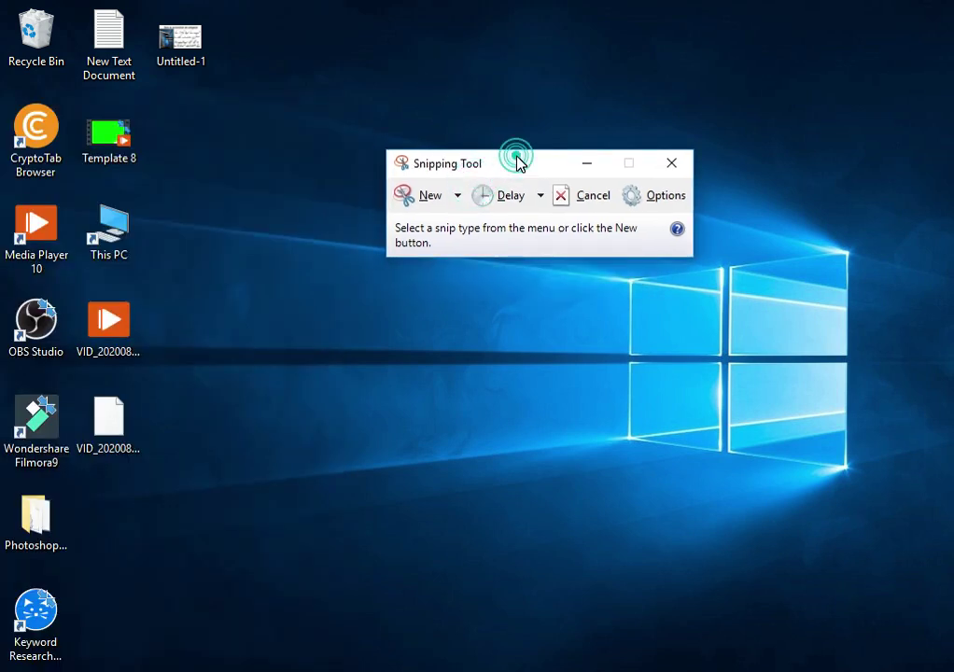
# Capture a rectangular snip of the first two desktop icon columns from CryptoTab Browser downwards, and maximise the snip's window.
pyautogui.click(435, 202)
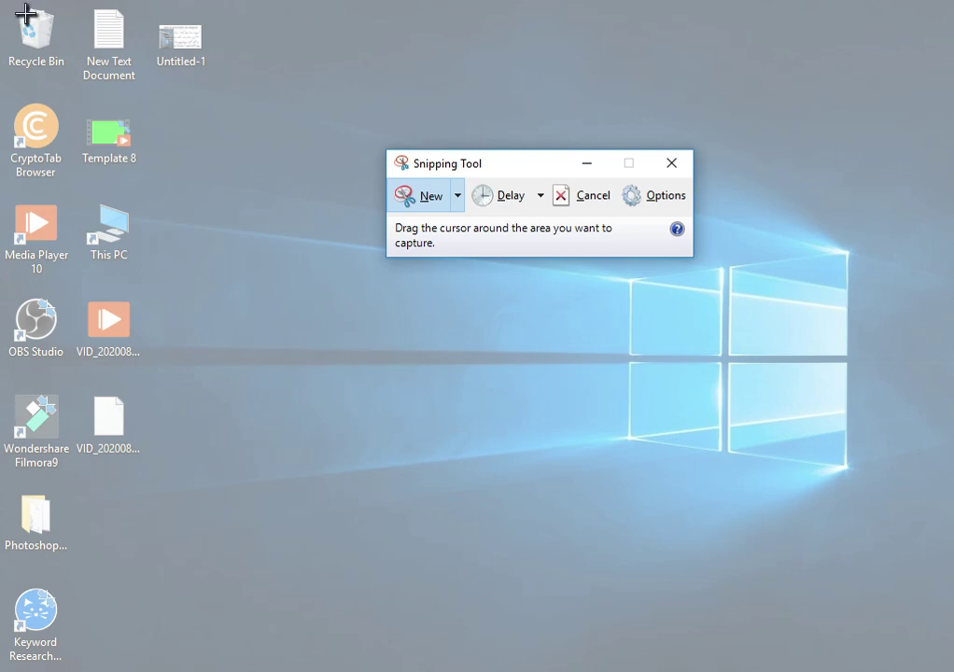
pyautogui.moveTo(10, 104); pyautogui.dragTo(150, 653)
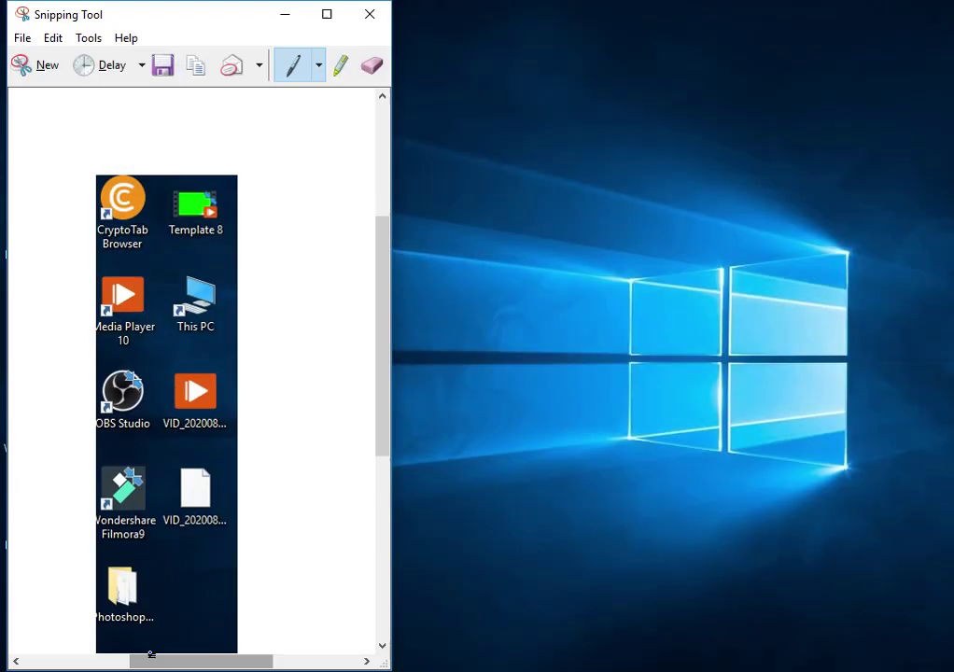
pyautogui.click(338, 14)
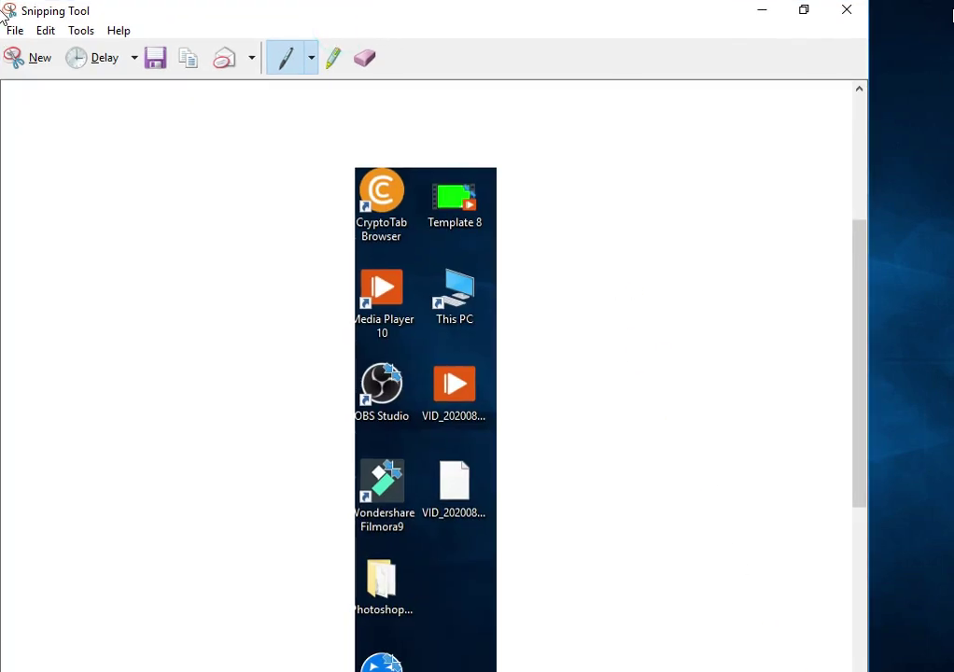
# Capture a new rectangular snip of an empty strip of the desktop and scribble freehand strokes over it with the pen.
pyautogui.click(39, 63)
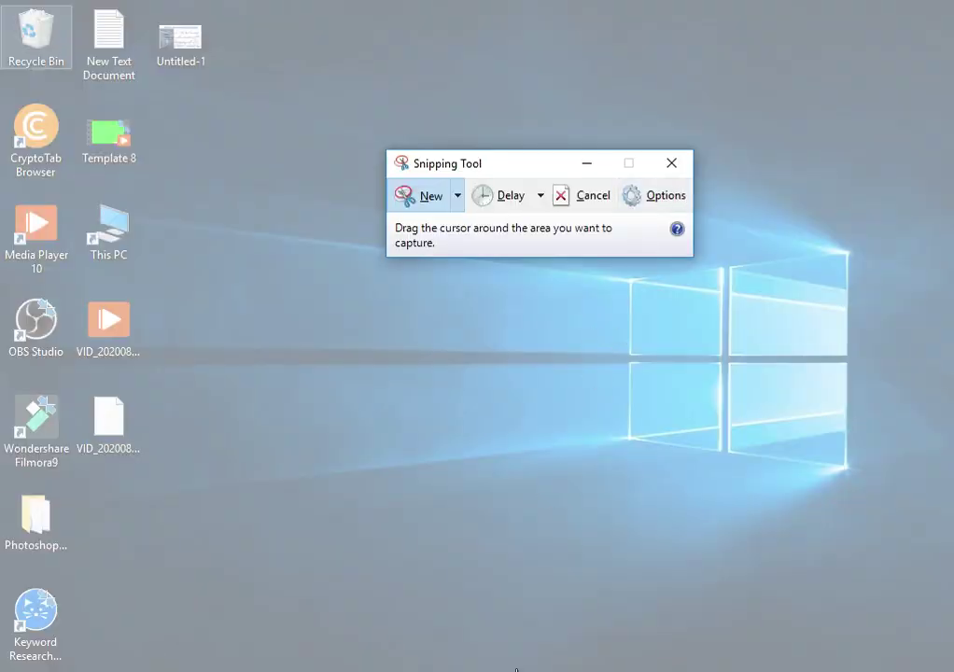
pyautogui.moveTo(602, 176); pyautogui.dragTo(602, 176)
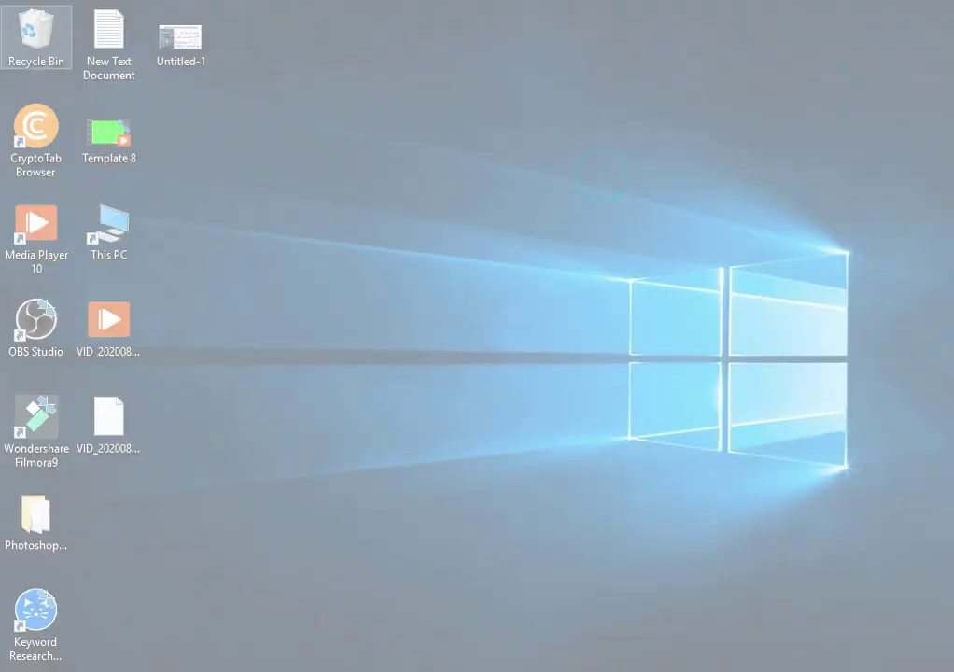
pyautogui.click(278, 72)
pyautogui.moveTo(582, 115); pyautogui.dragTo(710, 149)
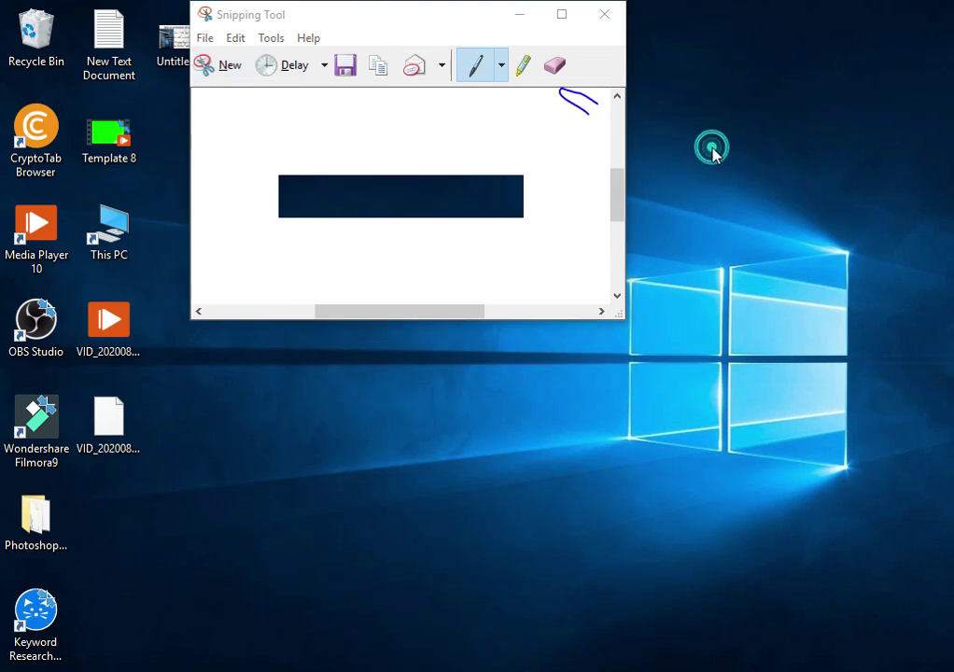
pyautogui.moveTo(524, 136)
pyautogui.mouseDown()
pyautogui.moveTo(389, 145)
pyautogui.moveTo(351, 183)
pyautogui.mouseUp()
pyautogui.moveTo(319, 145); pyautogui.dragTo(523, 205)
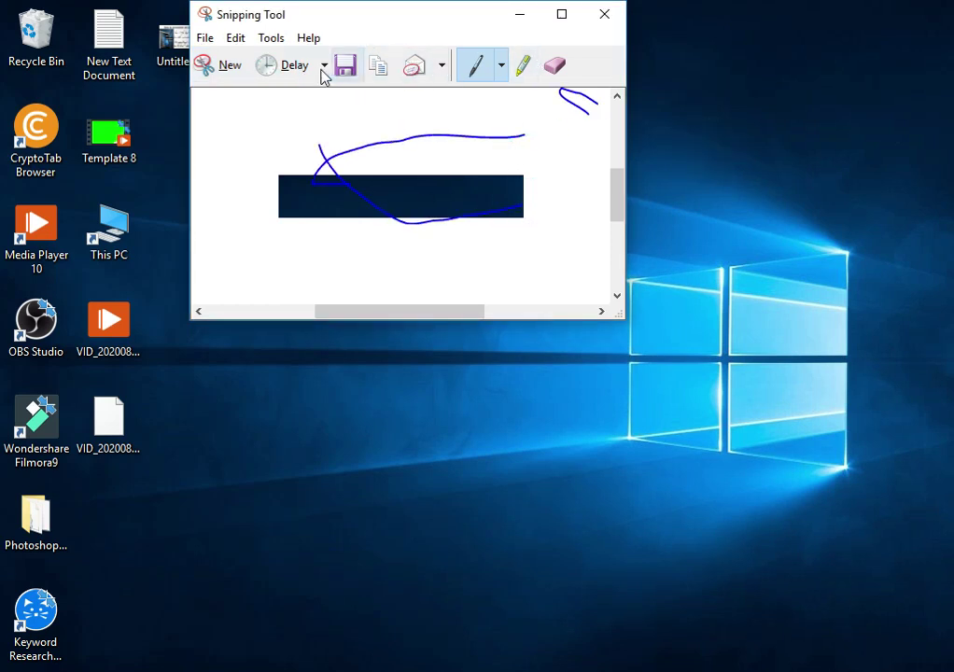
# Close the Snipping Tool without saving the snip, and minimise the browser to reach the desktop.
pyautogui.click(601, 21)
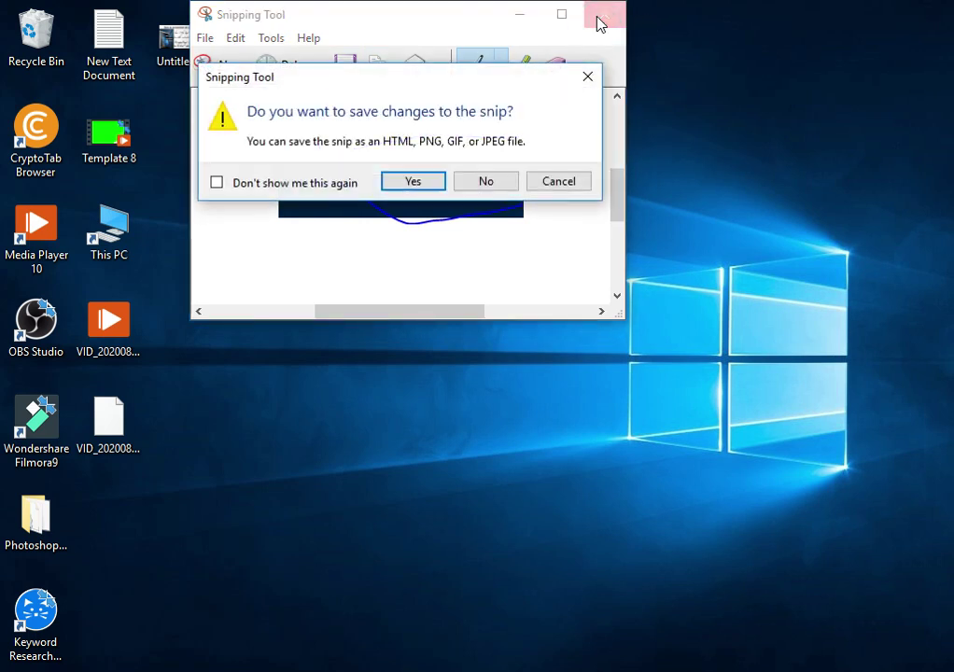
pyautogui.click(486, 183)
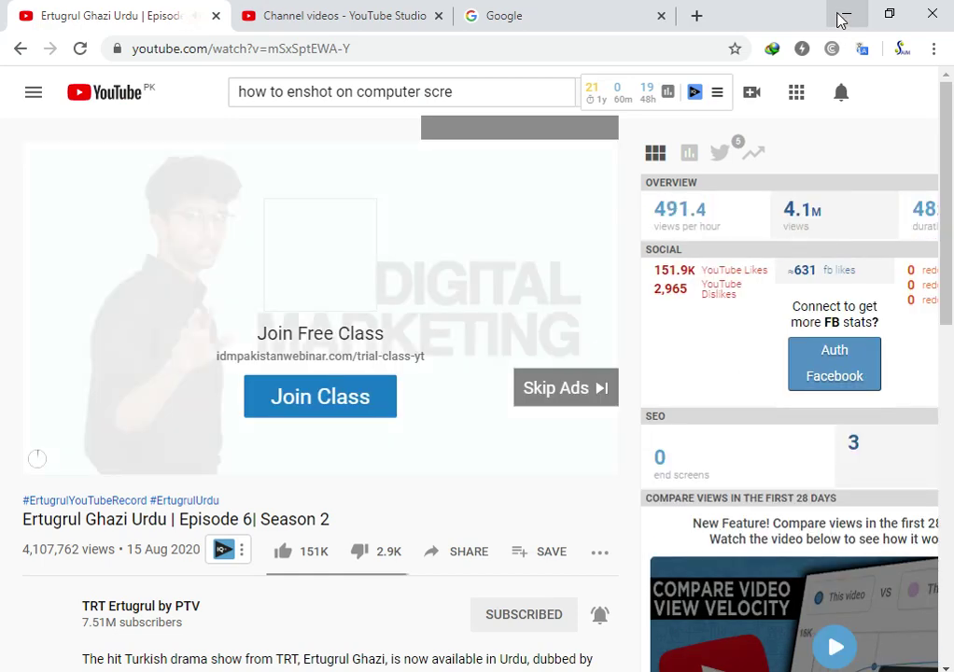
pyautogui.click(846, 14)
pyautogui.rightClick(387, 27)
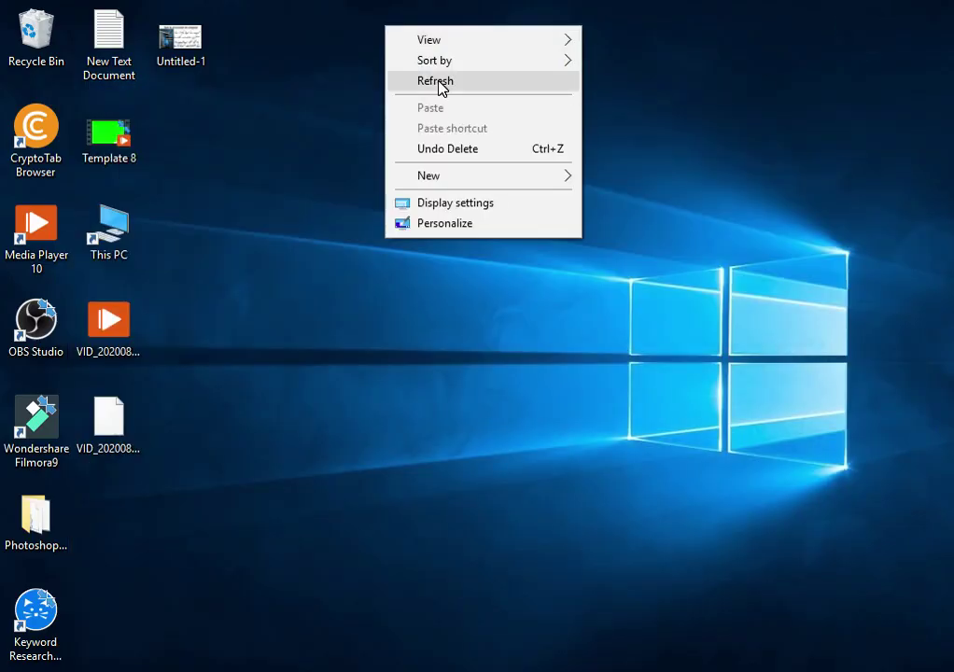
pyautogui.click(439, 83)
pyautogui.rightClick(415, 56)
pyautogui.click(457, 113)
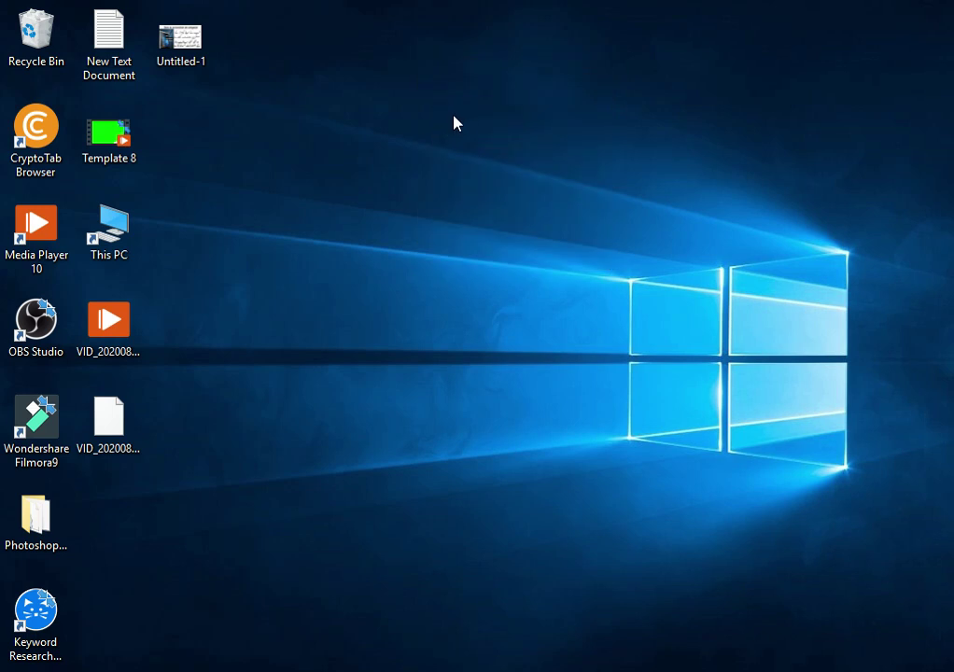
pyautogui.press('super')
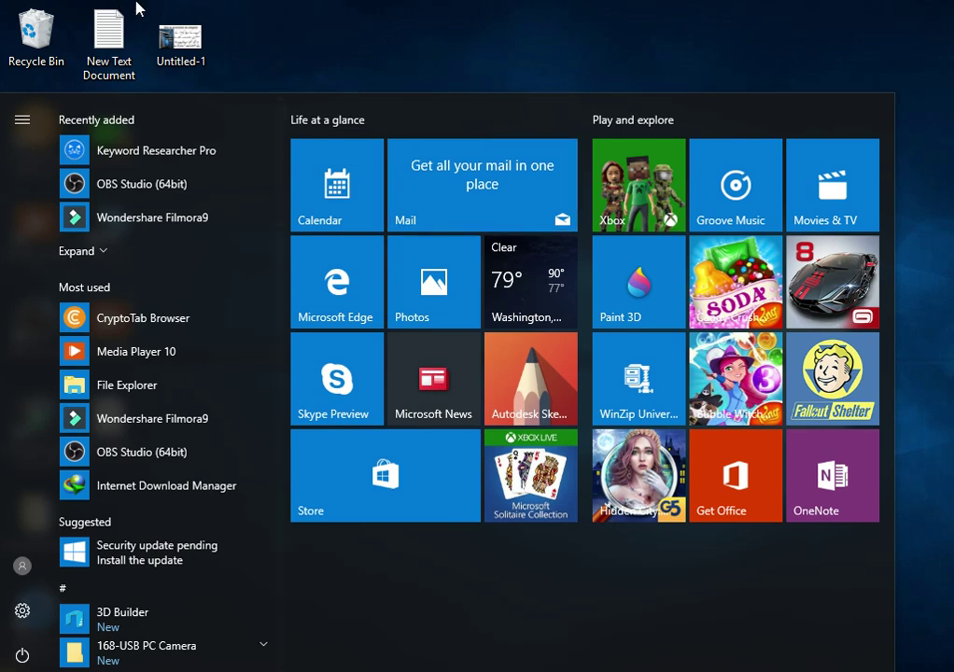
pyautogui.rightClick(372, 8)
pyautogui.click(449, 59)
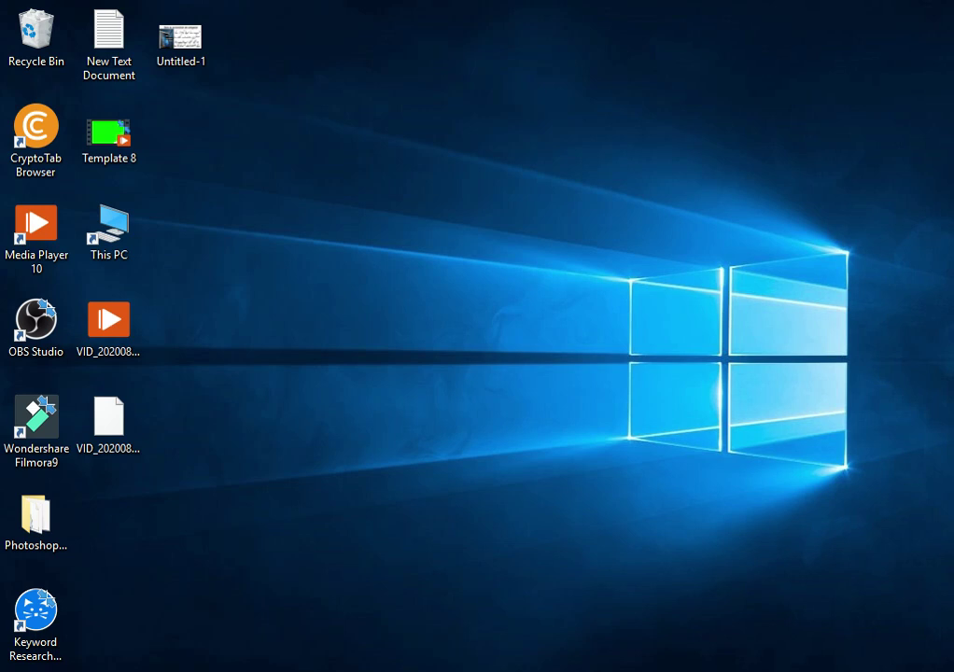
pyautogui.rightClick(402, 8)
pyautogui.click(341, 10)
pyautogui.rightClick(310, 8)
pyautogui.rightClick(334, 10)
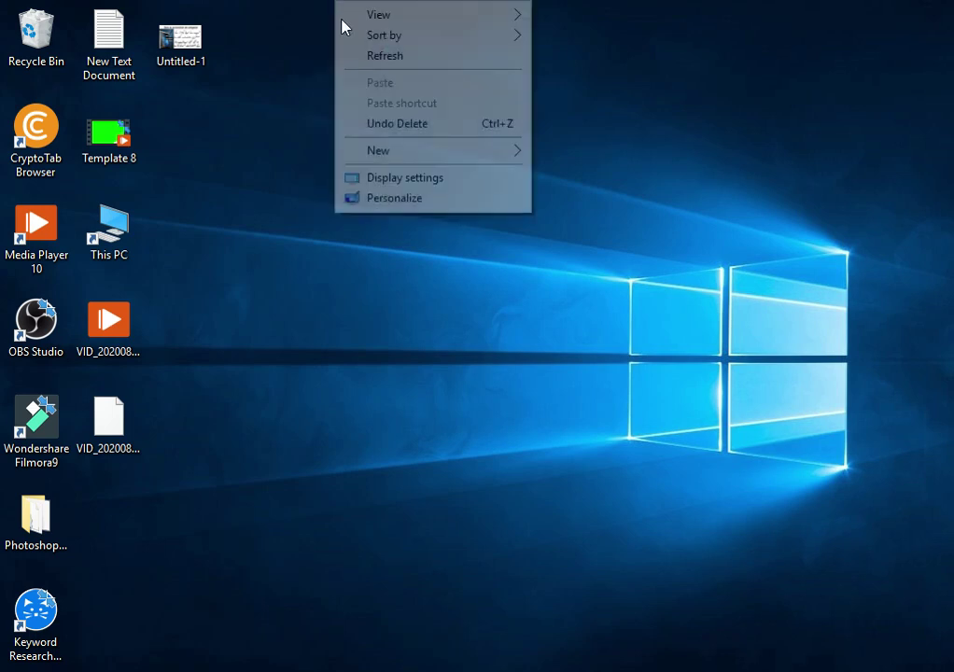
pyautogui.click(371, 58)
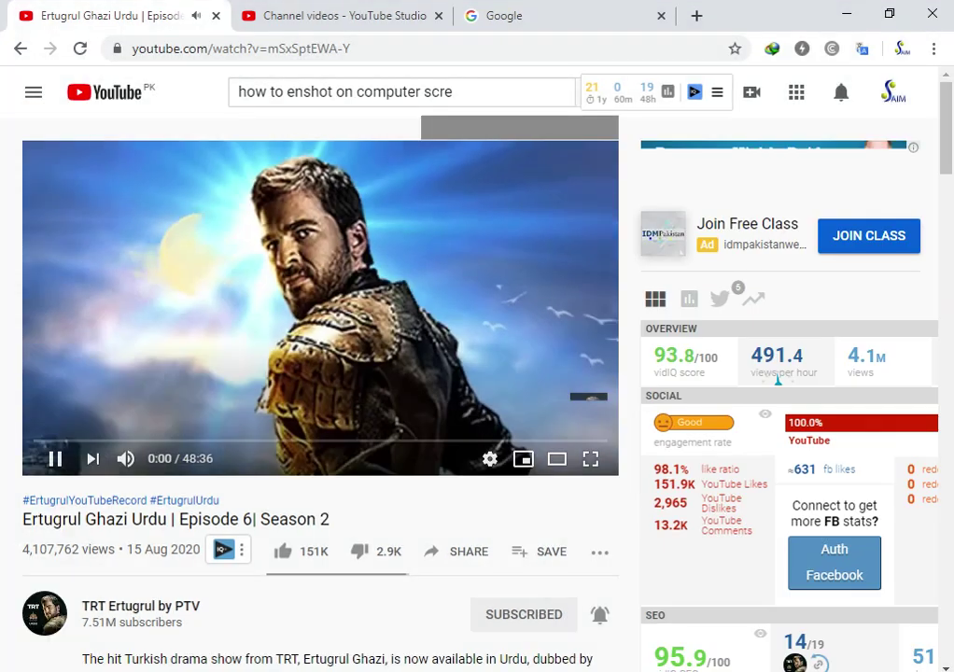
# Pause the Ertugrul Ghazi video on the YouTube page and minimise the browser.
pyautogui.click(153, 270)
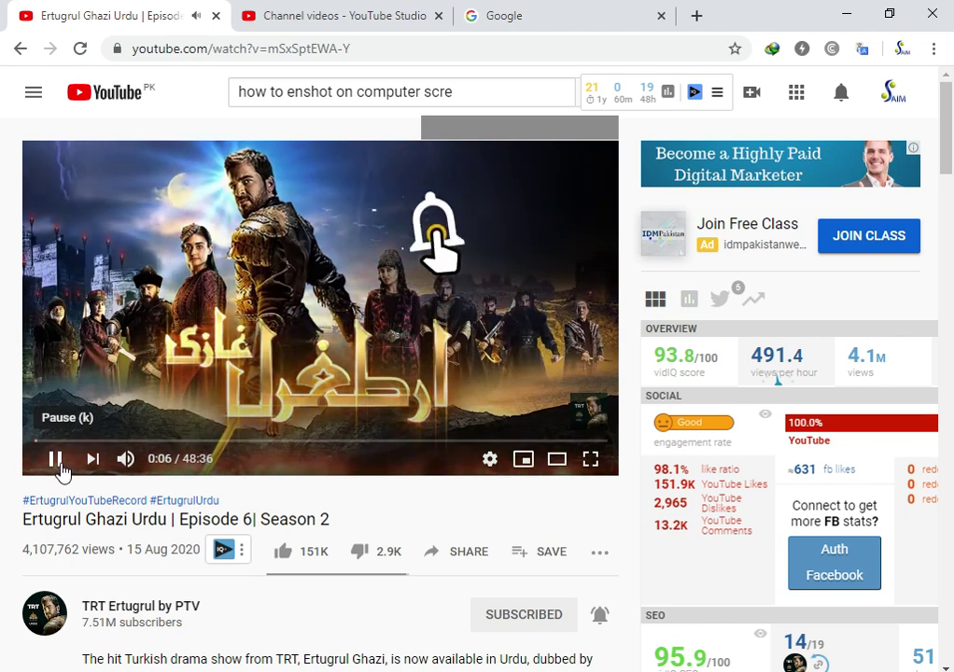
pyautogui.click(56, 459)
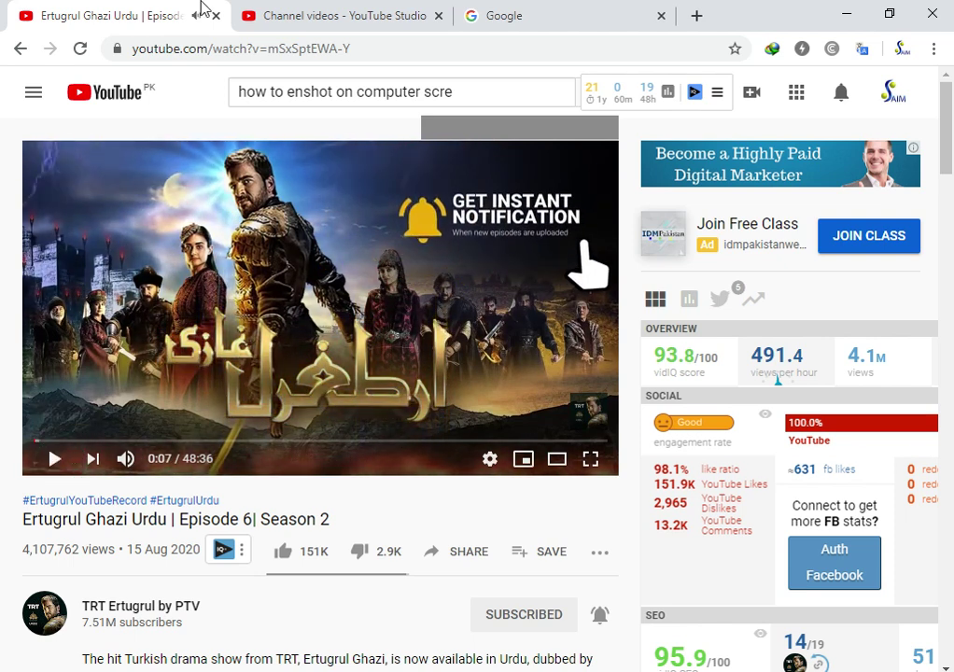
pyautogui.click(33, 93)
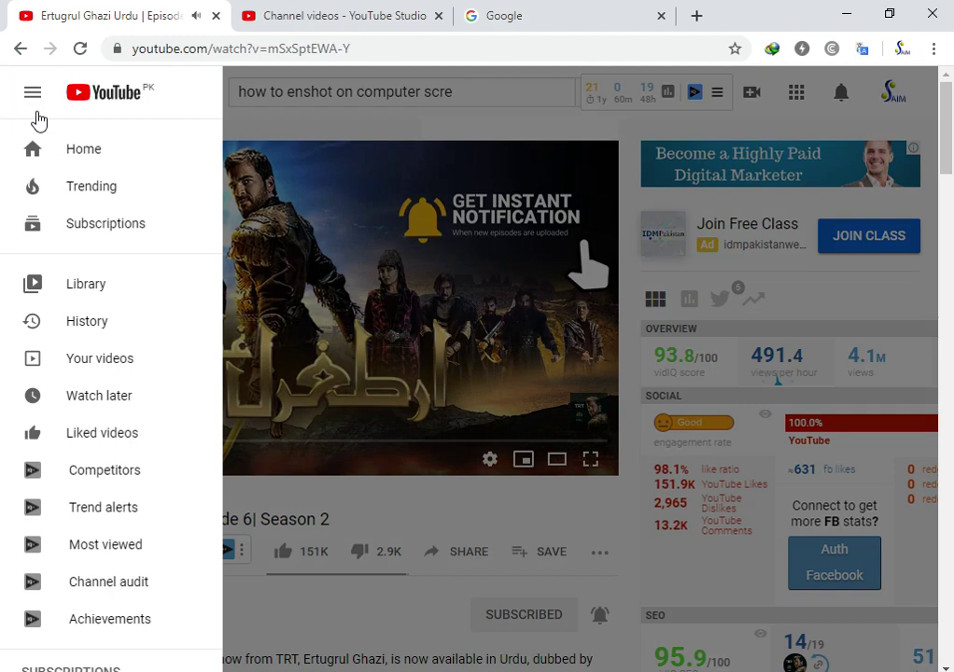
pyautogui.click(46, 157)
pyautogui.click(846, 11)
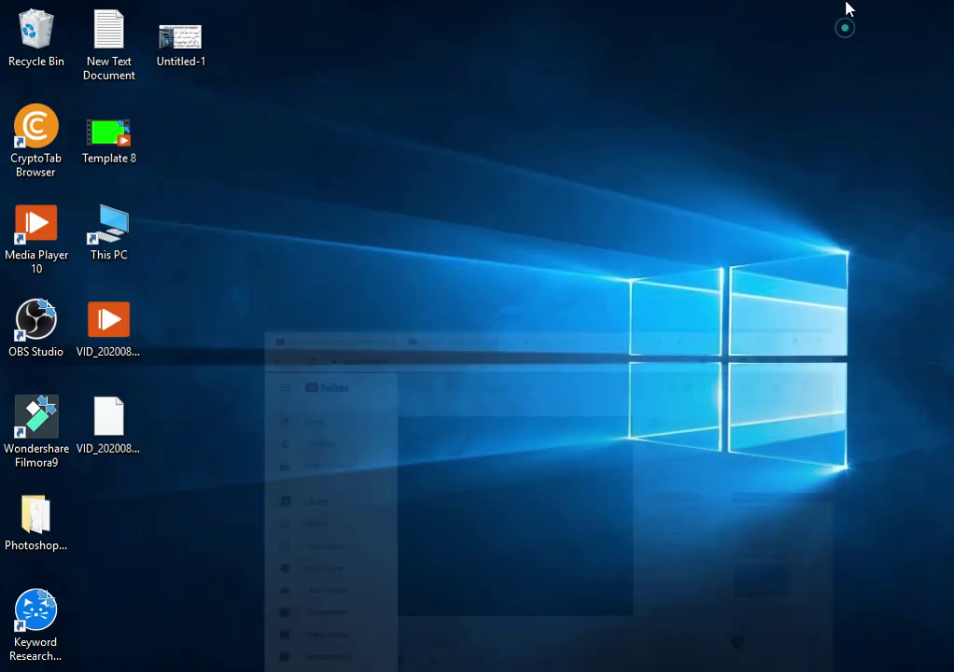
# Open This PC and check the Saved Pictures and Camera Roll subfolders of the Pictures folder.
pyautogui.doubleClick(124, 249)
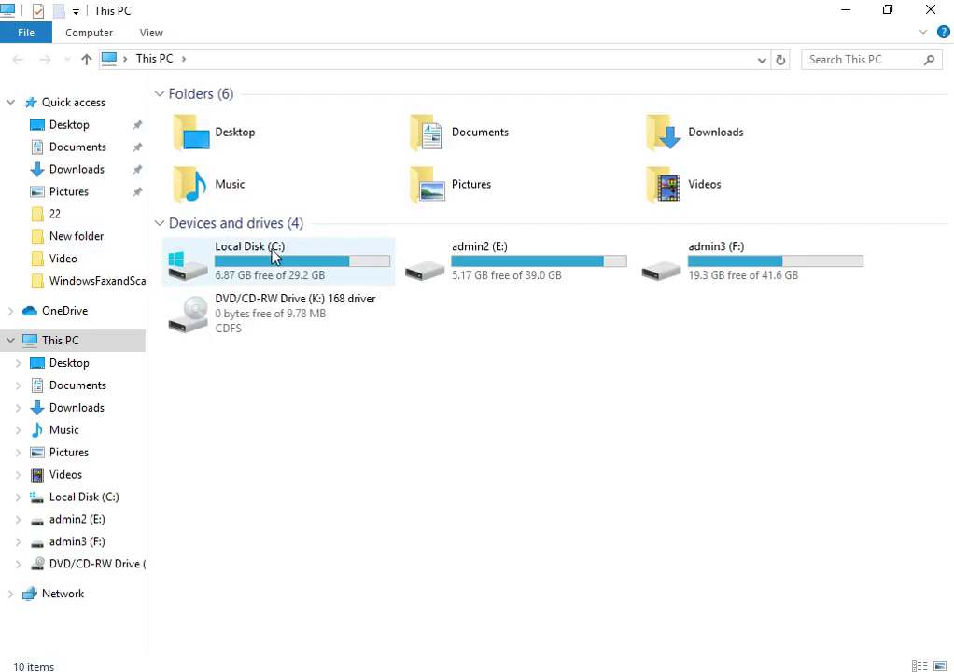
pyautogui.doubleClick(273, 254)
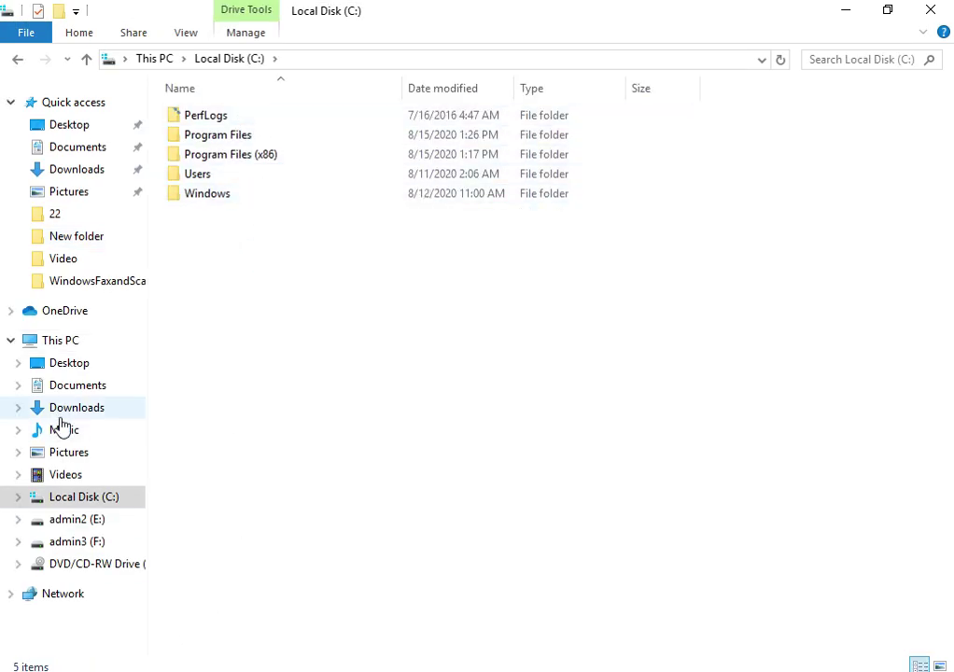
pyautogui.click(63, 454)
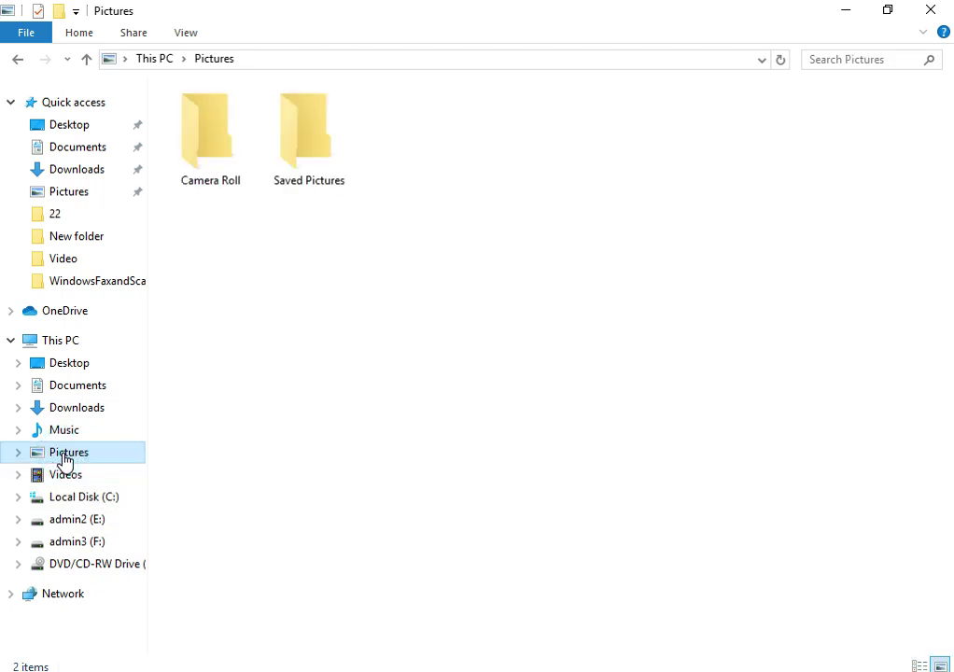
pyautogui.doubleClick(309, 160)
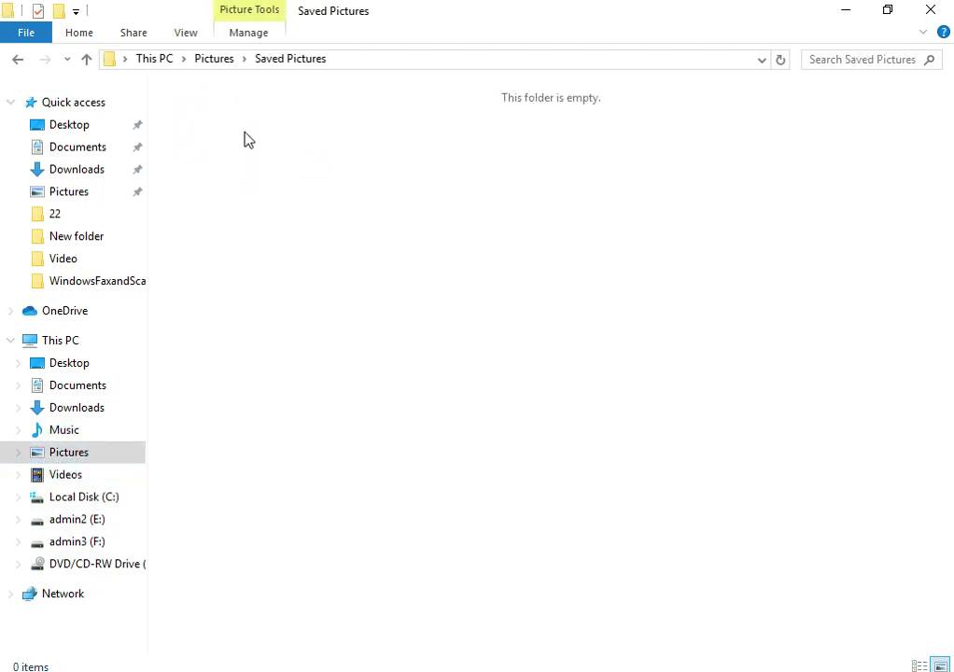
pyautogui.click(16, 60)
pyautogui.doubleClick(237, 164)
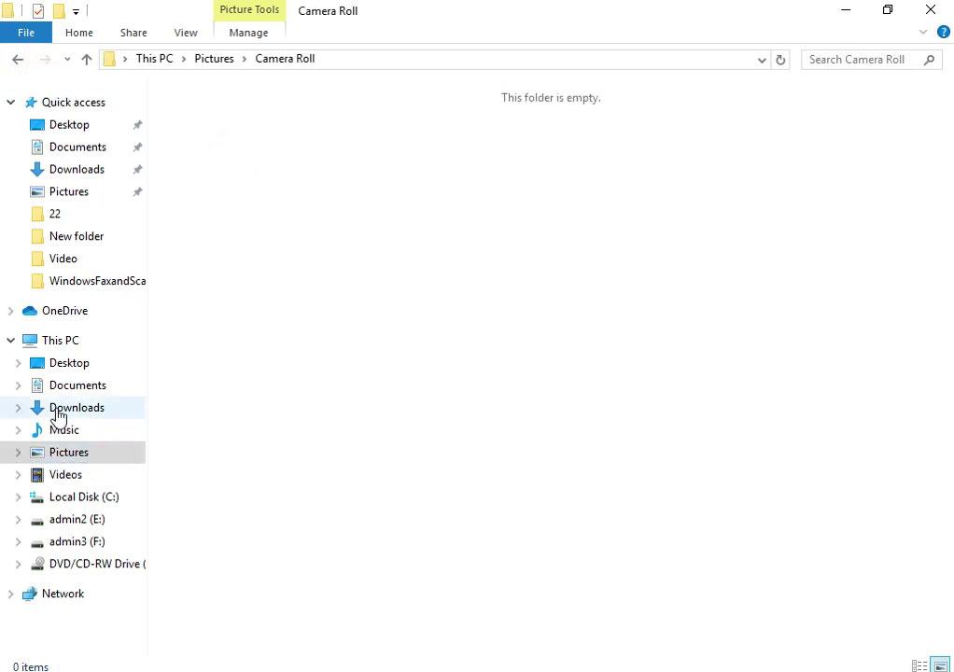
# Check the Videos folder, go back to Pictures, and minimise File Explorer to show the desktop.
pyautogui.click(64, 477)
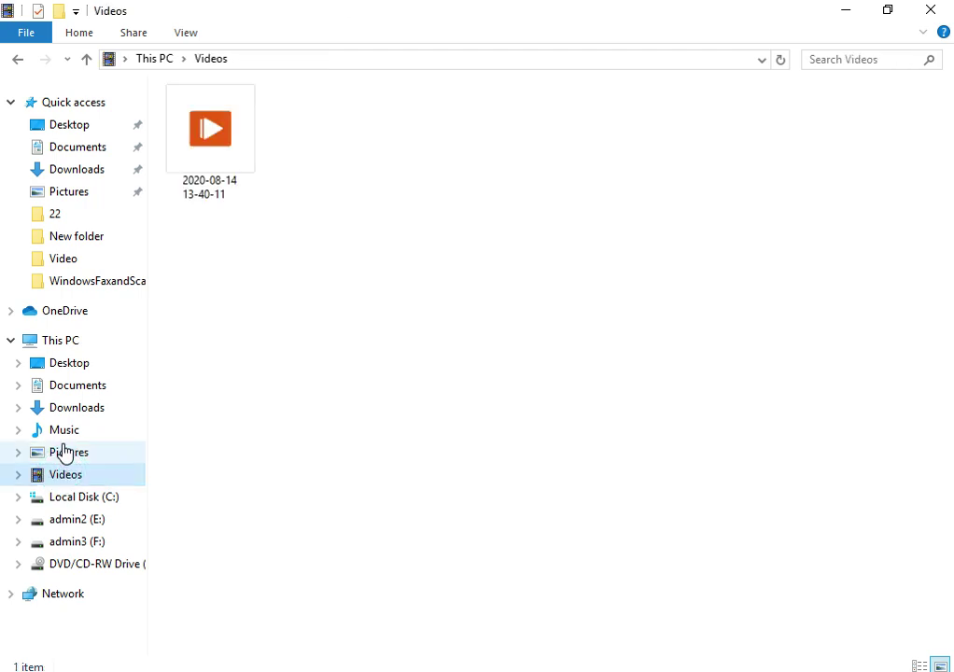
pyautogui.click(63, 452)
pyautogui.click(852, 13)
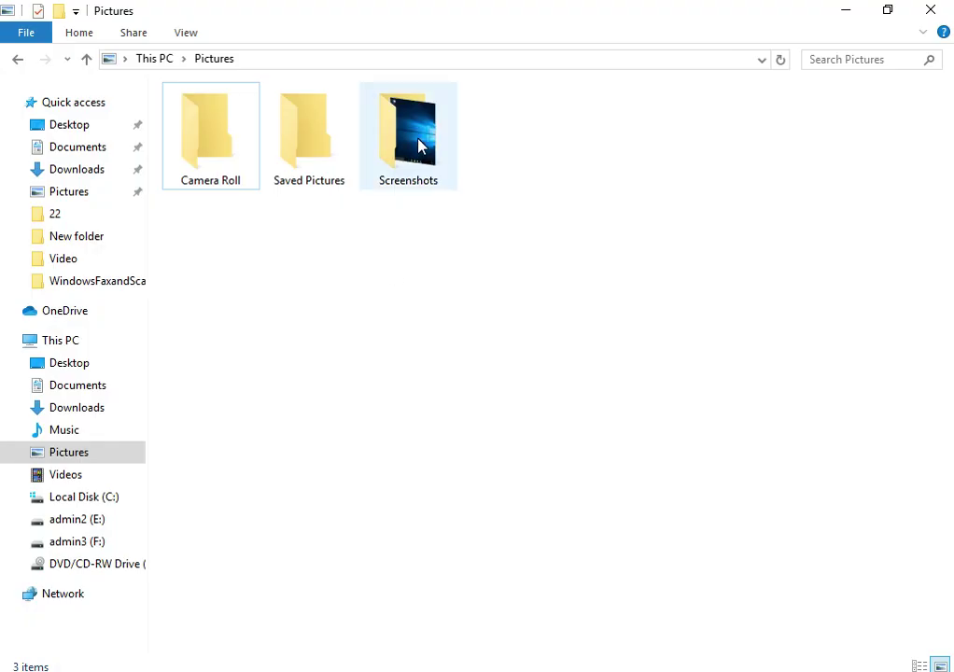
# Open the Screenshot (1) image from the Screenshots folder in Pictures, and close the image viewer.
pyautogui.doubleClick(420, 144)
pyautogui.doubleClick(197, 143)
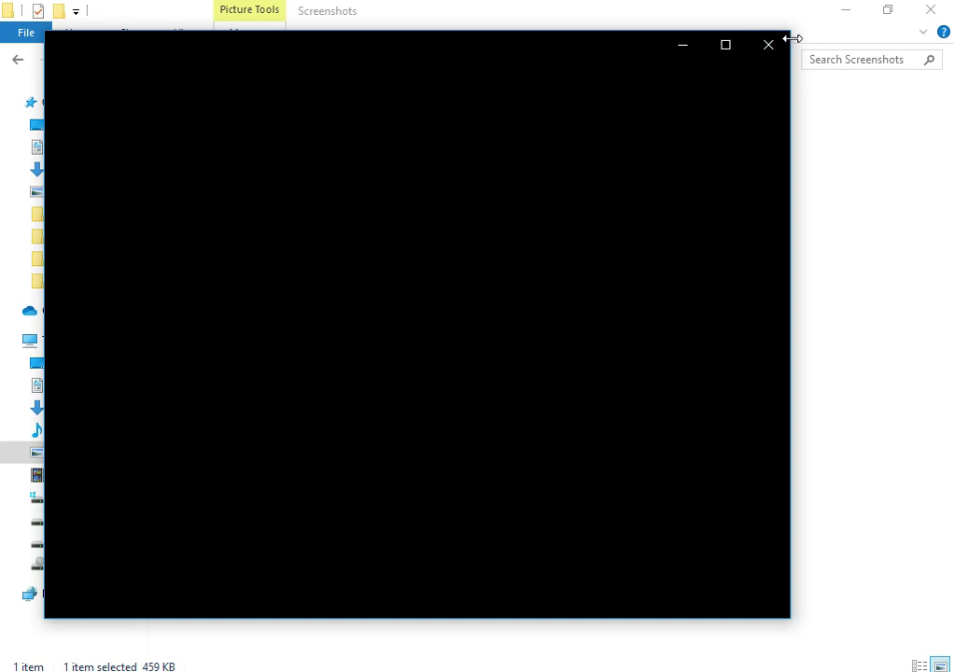
pyautogui.click(768, 46)
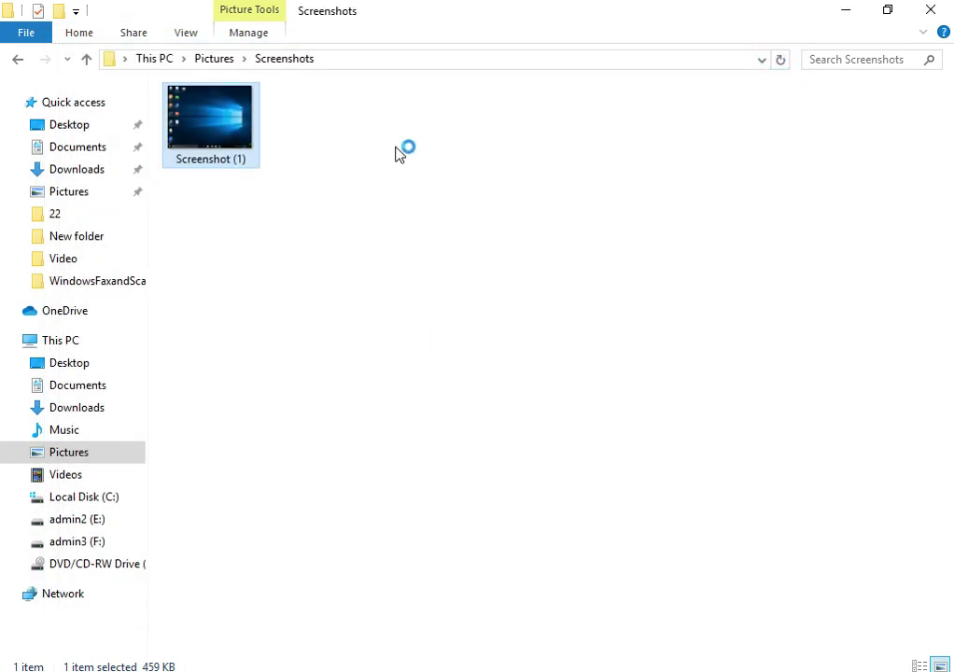
# Delete Screenshot (1) from the Screenshots folder and close File Explorer.
pyautogui.rightClick(188, 133)
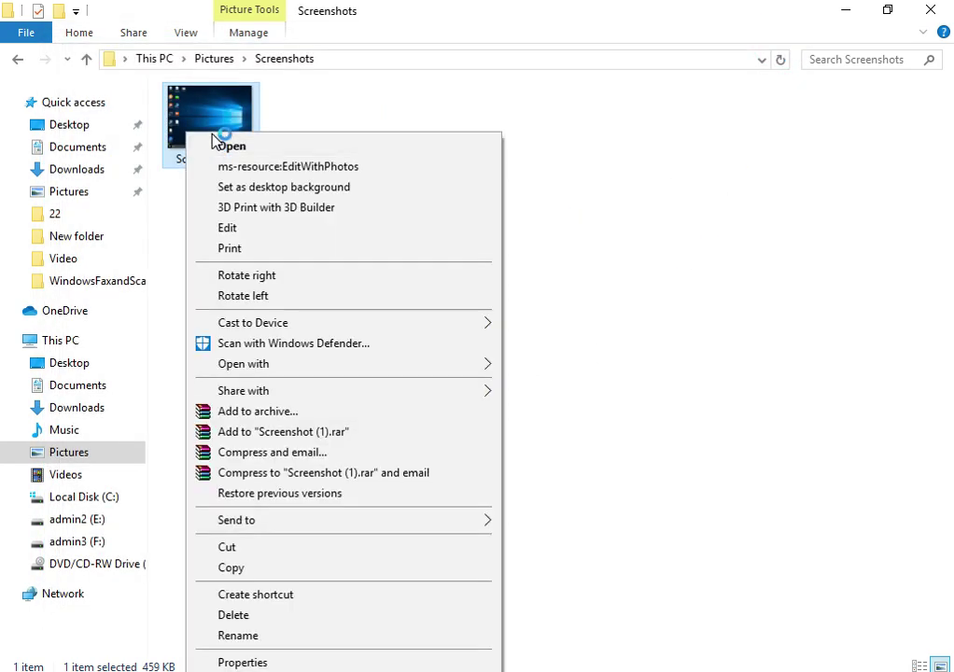
pyautogui.click(245, 616)
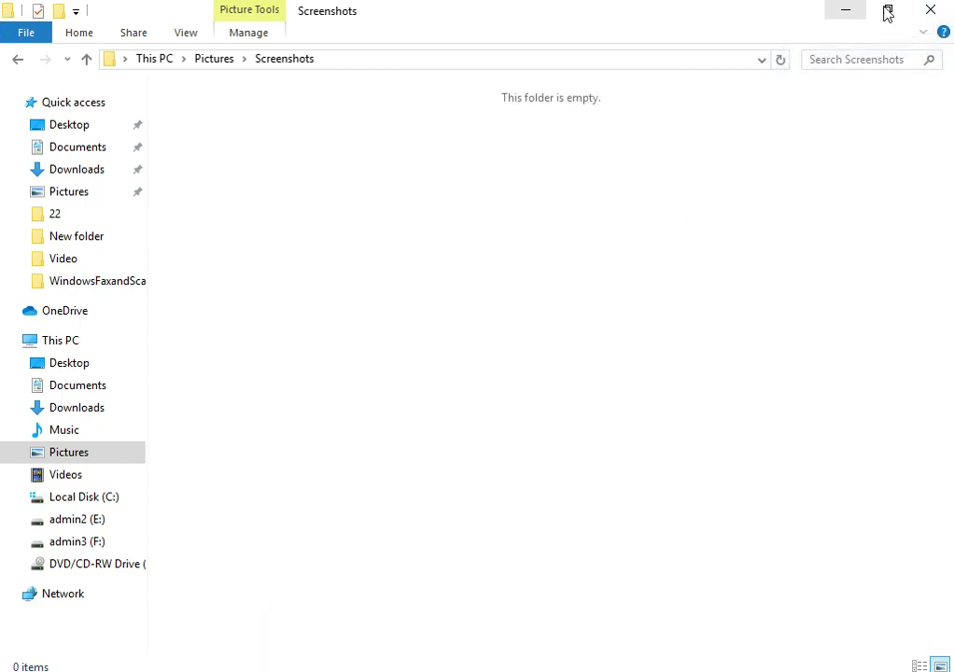
pyautogui.click(925, 10)
pyautogui.rightClick(662, 6)
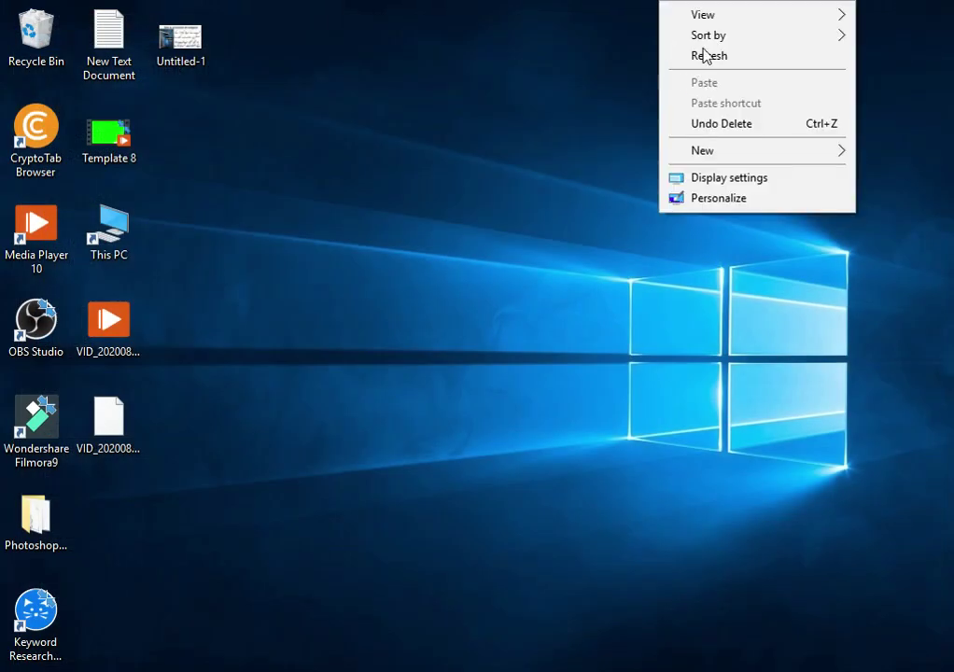
pyautogui.click(715, 56)
pyautogui.rightClick(493, 39)
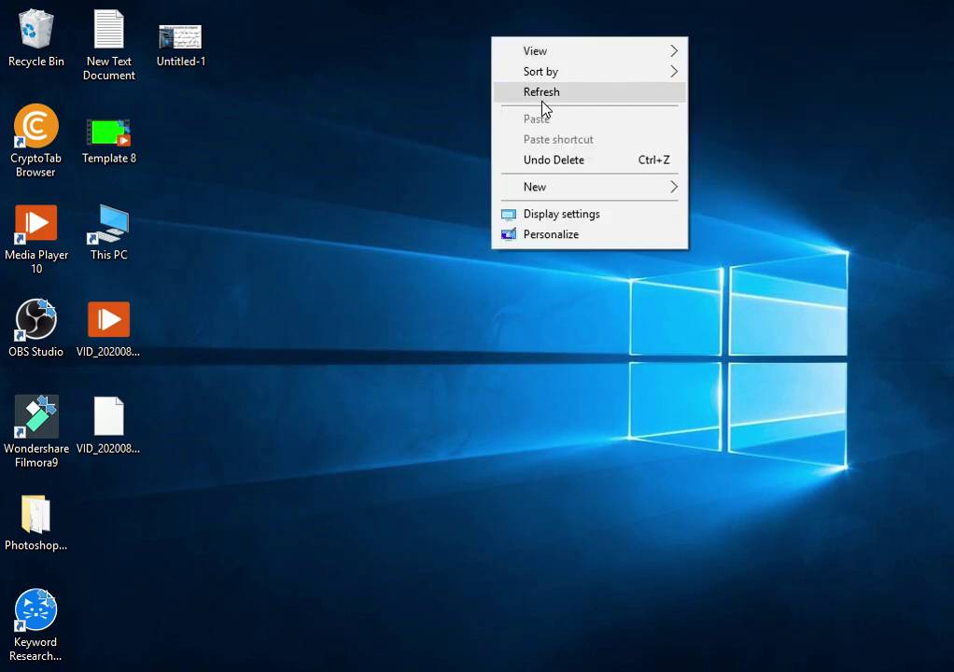
pyautogui.click(543, 98)
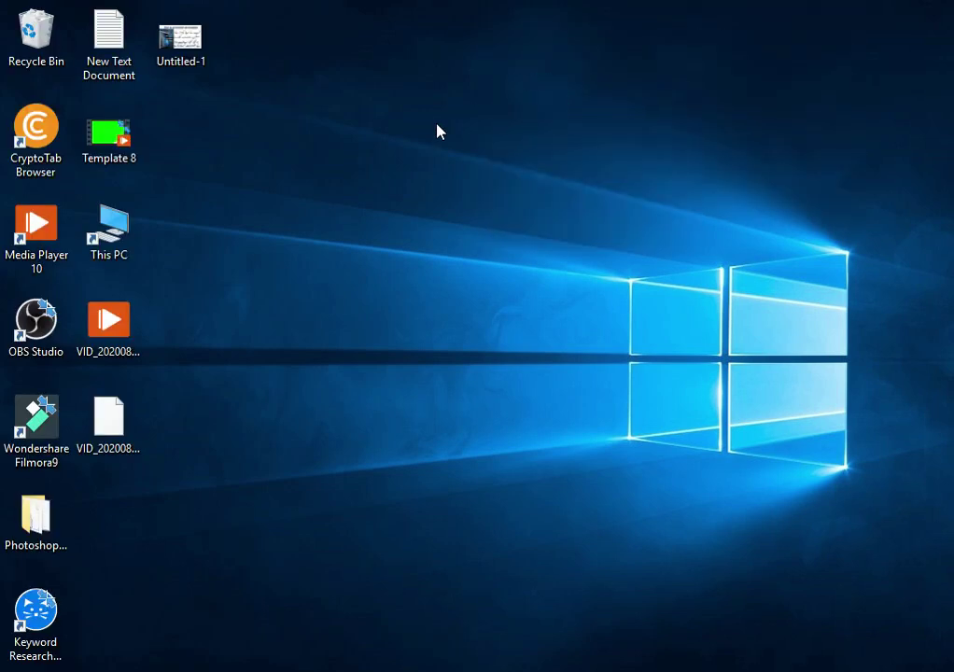